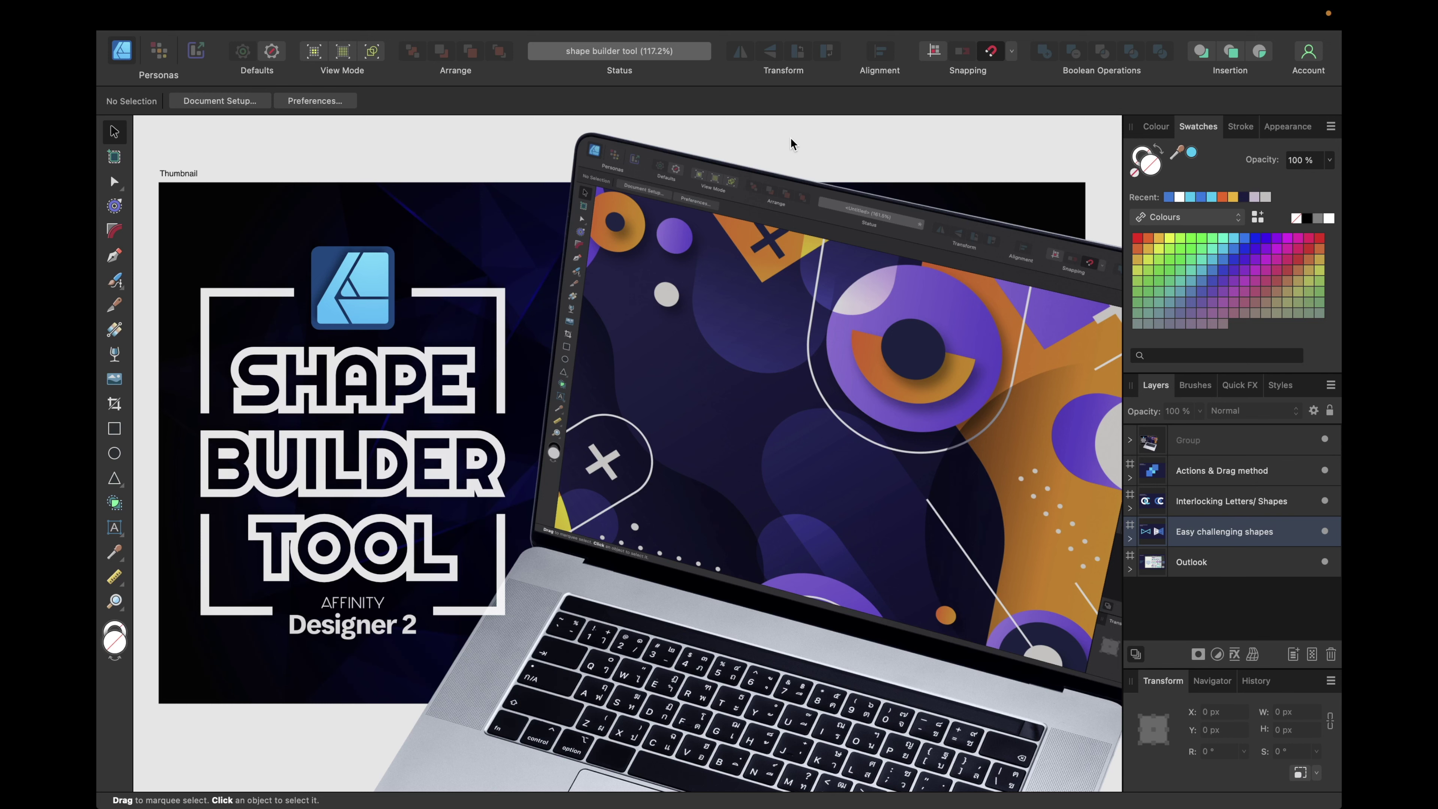
Step: Select the three overlapping squares on the Actions & Drag method artboard for editing with the Shape Builder Tool
scroll(790, 140, right, 10)
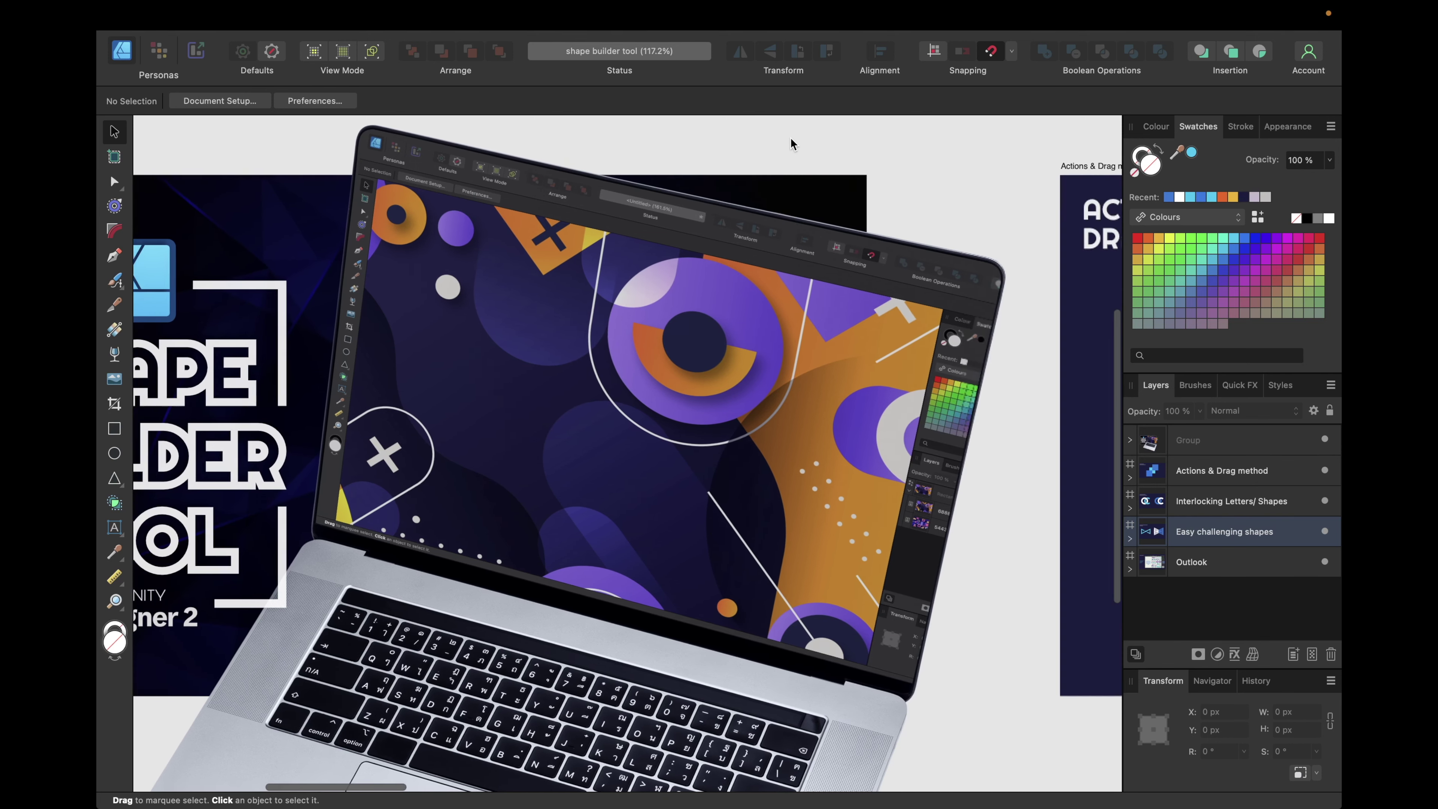
scroll(791, 140, right, 5)
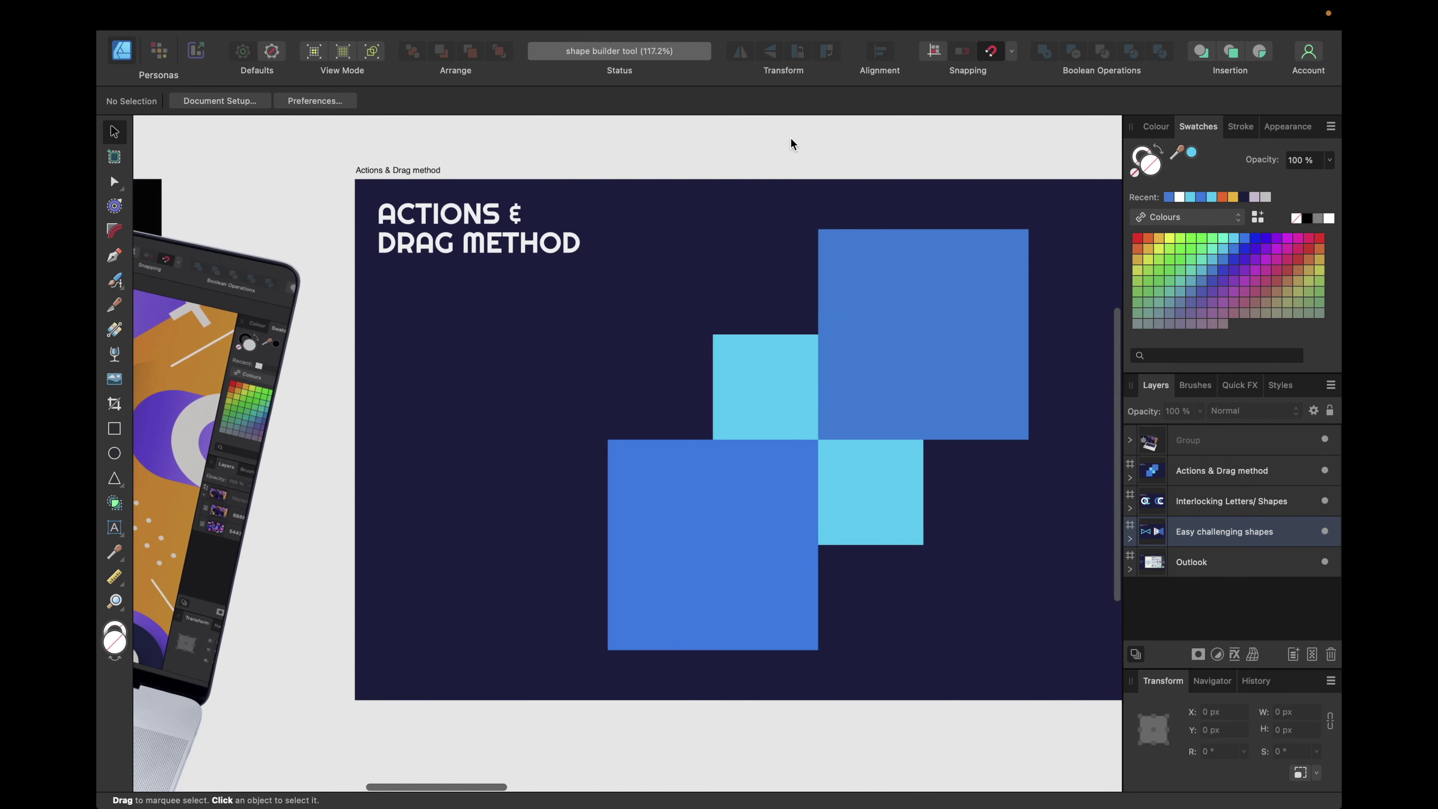
scroll(791, 141, right, 2)
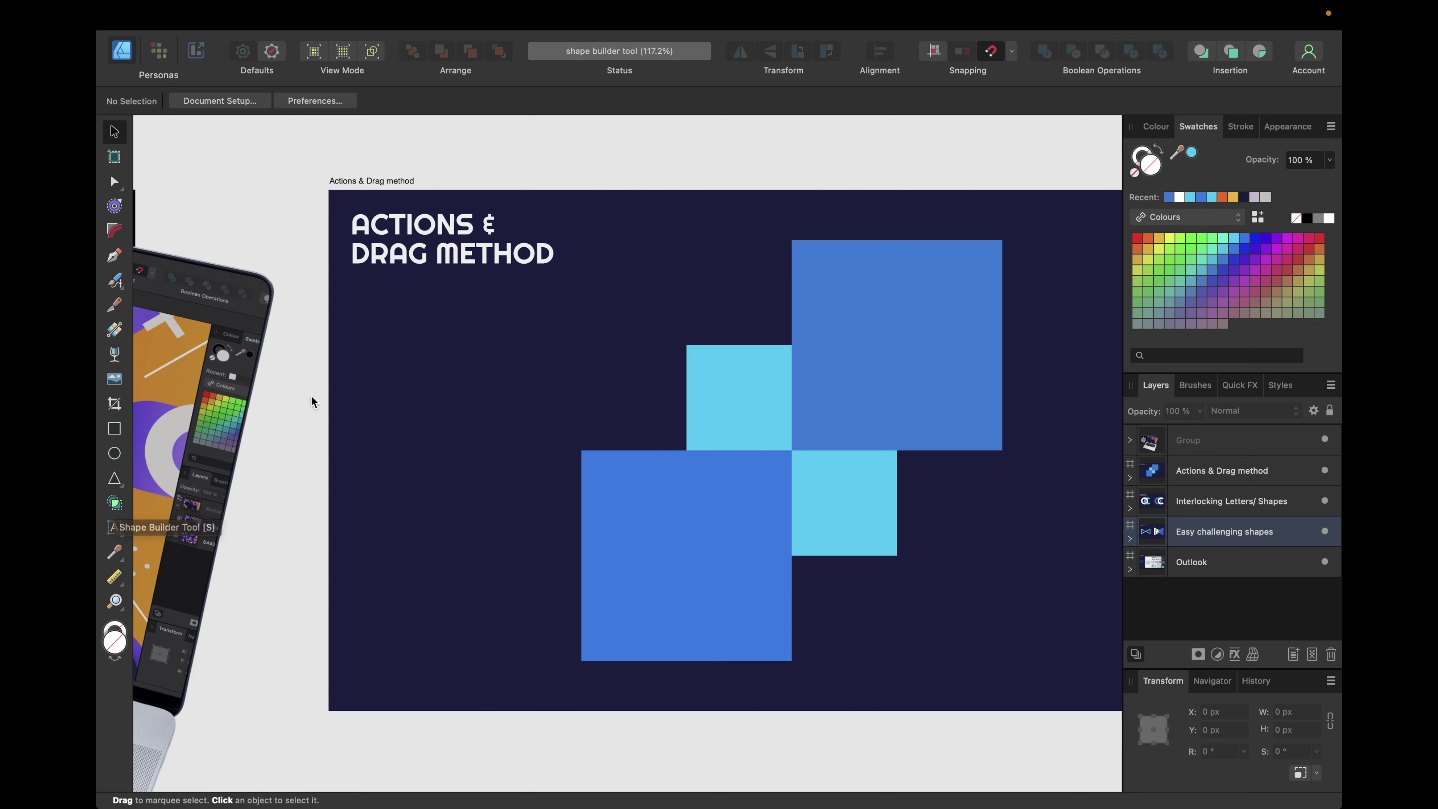
drag(521, 141, 1030, 696)
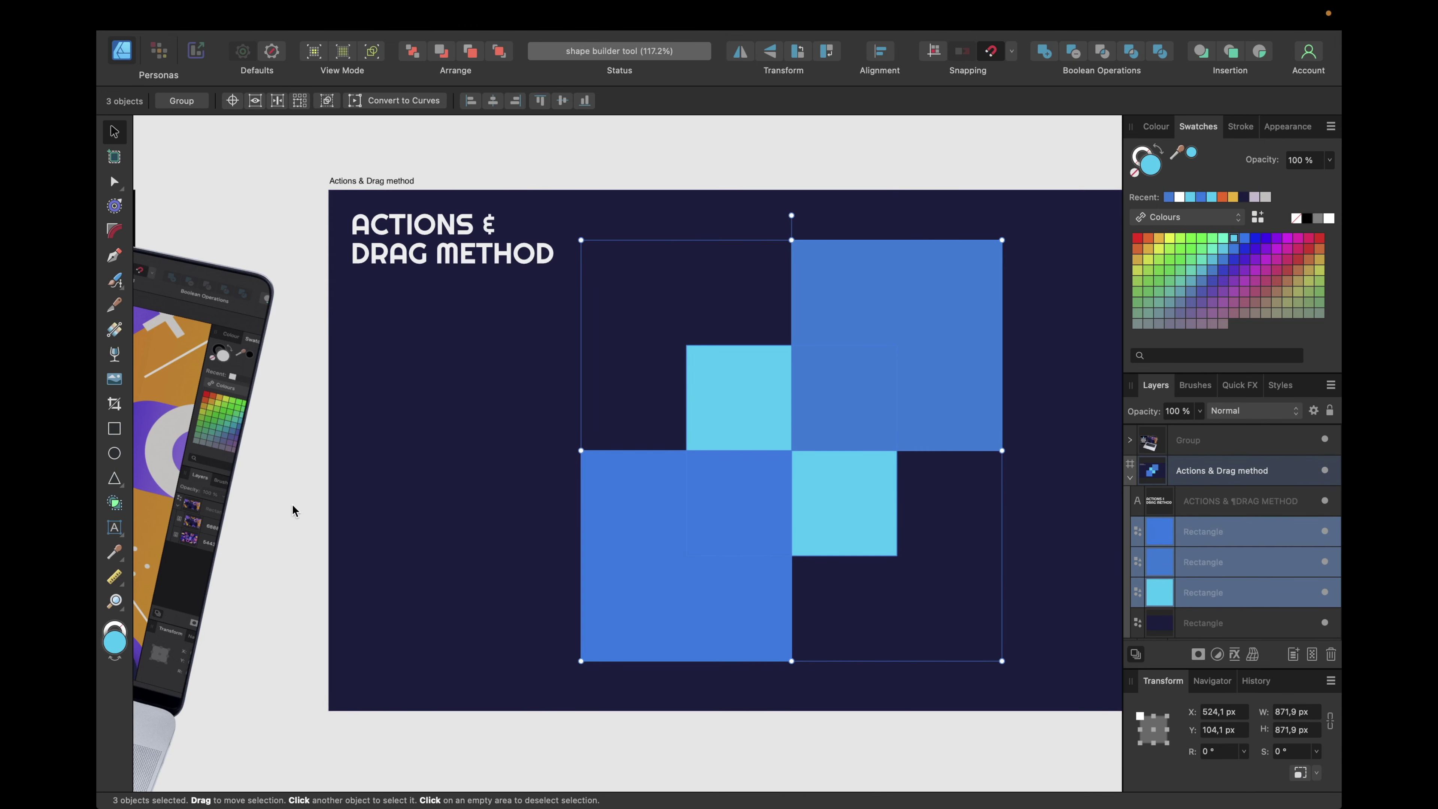
click(114, 504)
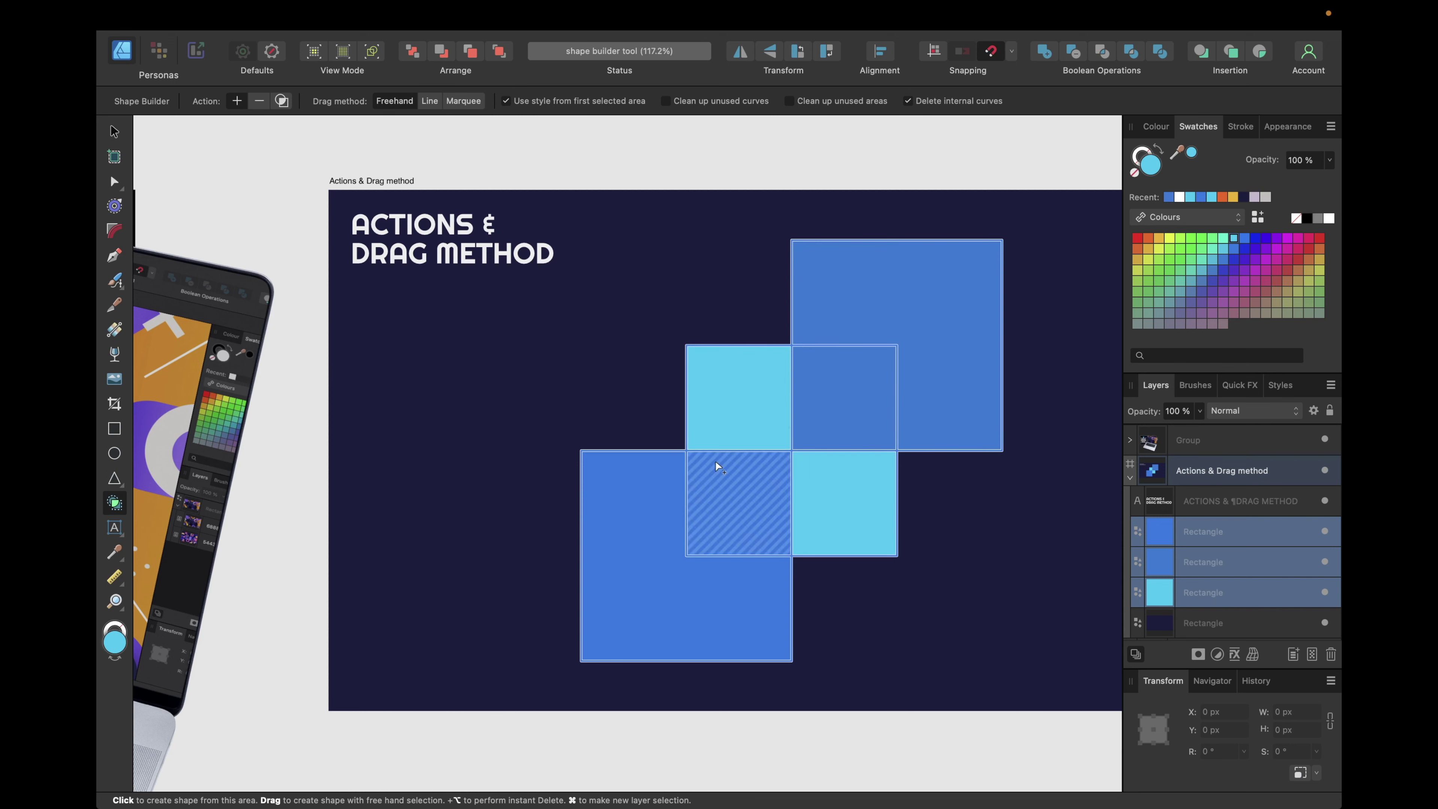
Step: Build a separate shape from the cyan area using the add action, move it slightly up and left, and select the remaining cyan curve
click(757, 422)
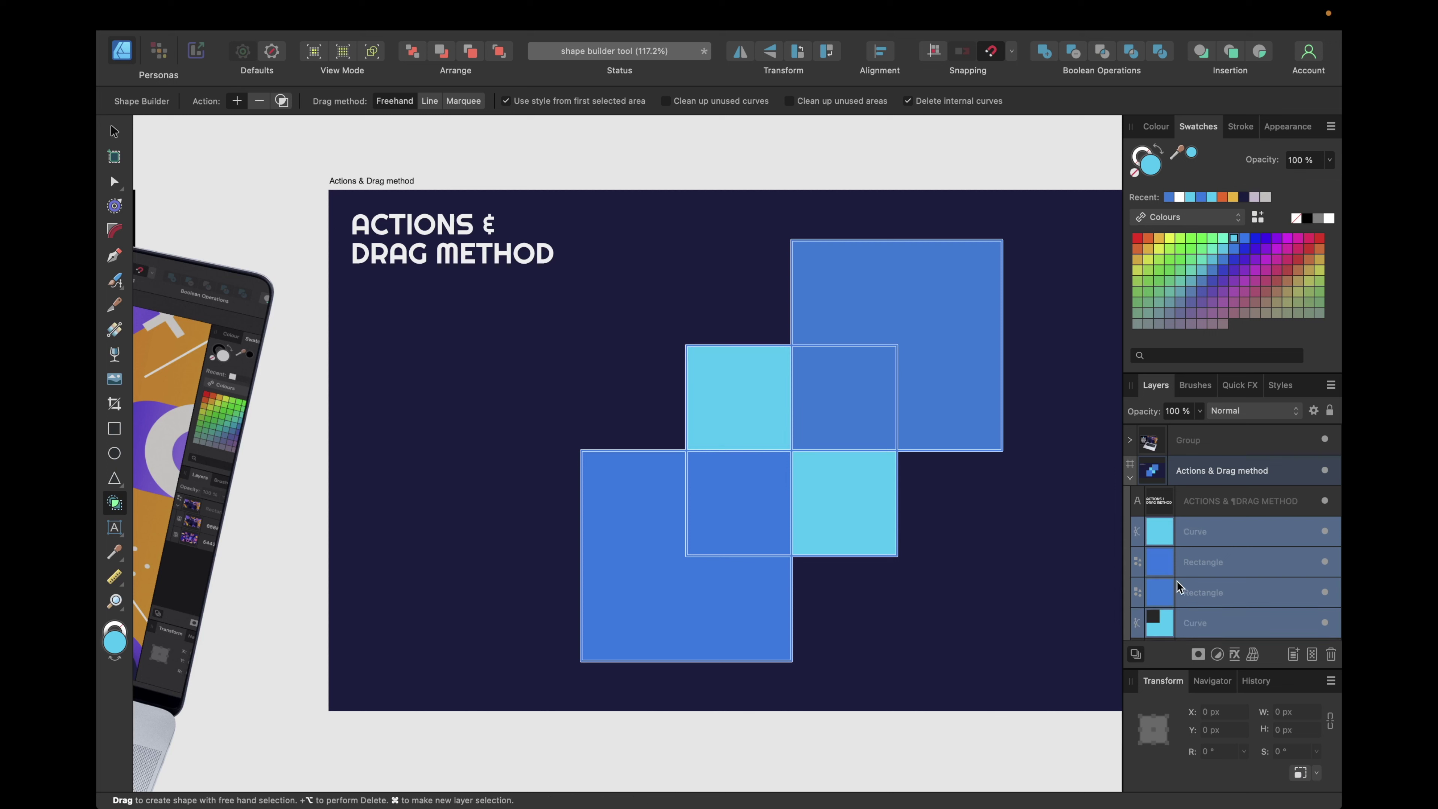
click(1197, 537)
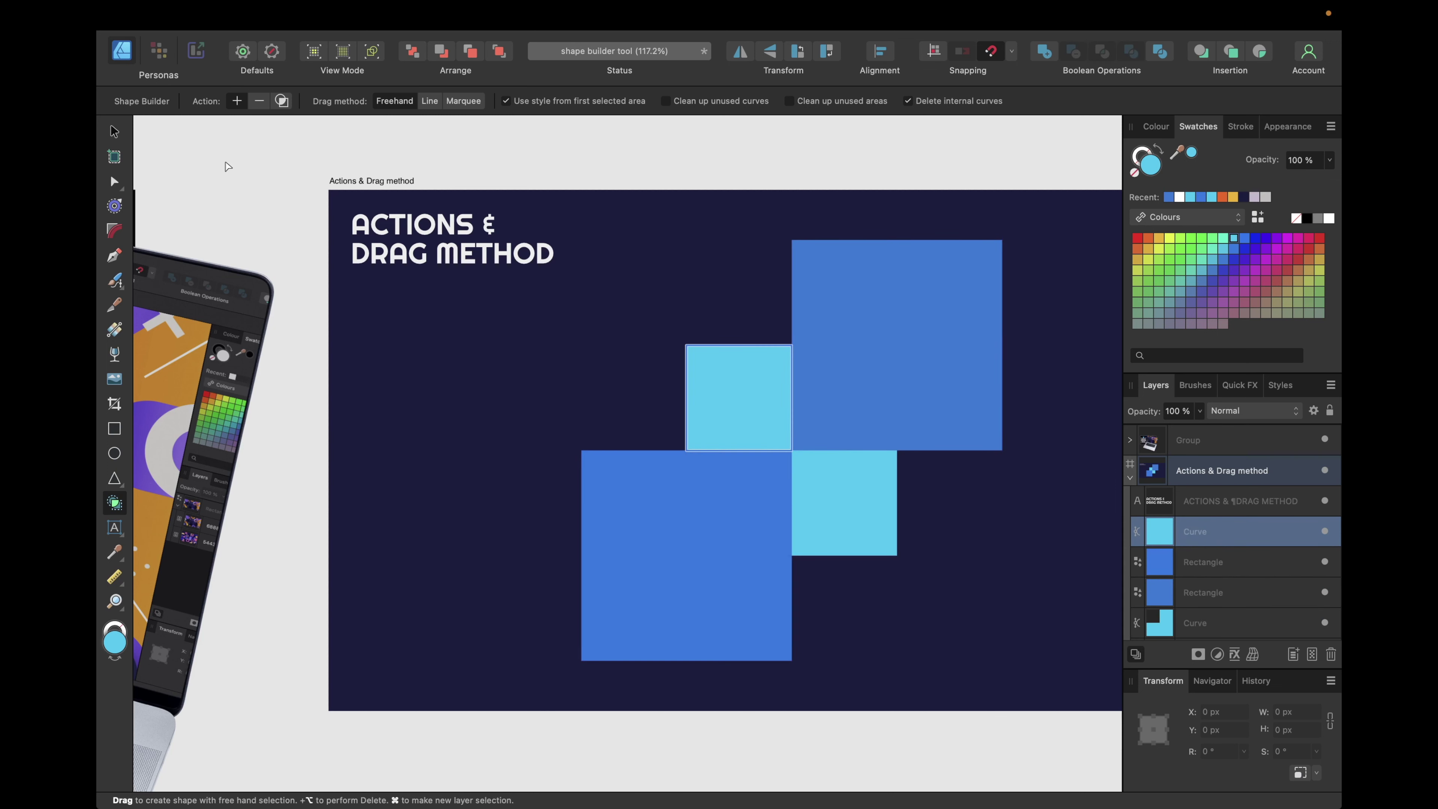
click(114, 130)
drag(713, 377, 686, 357)
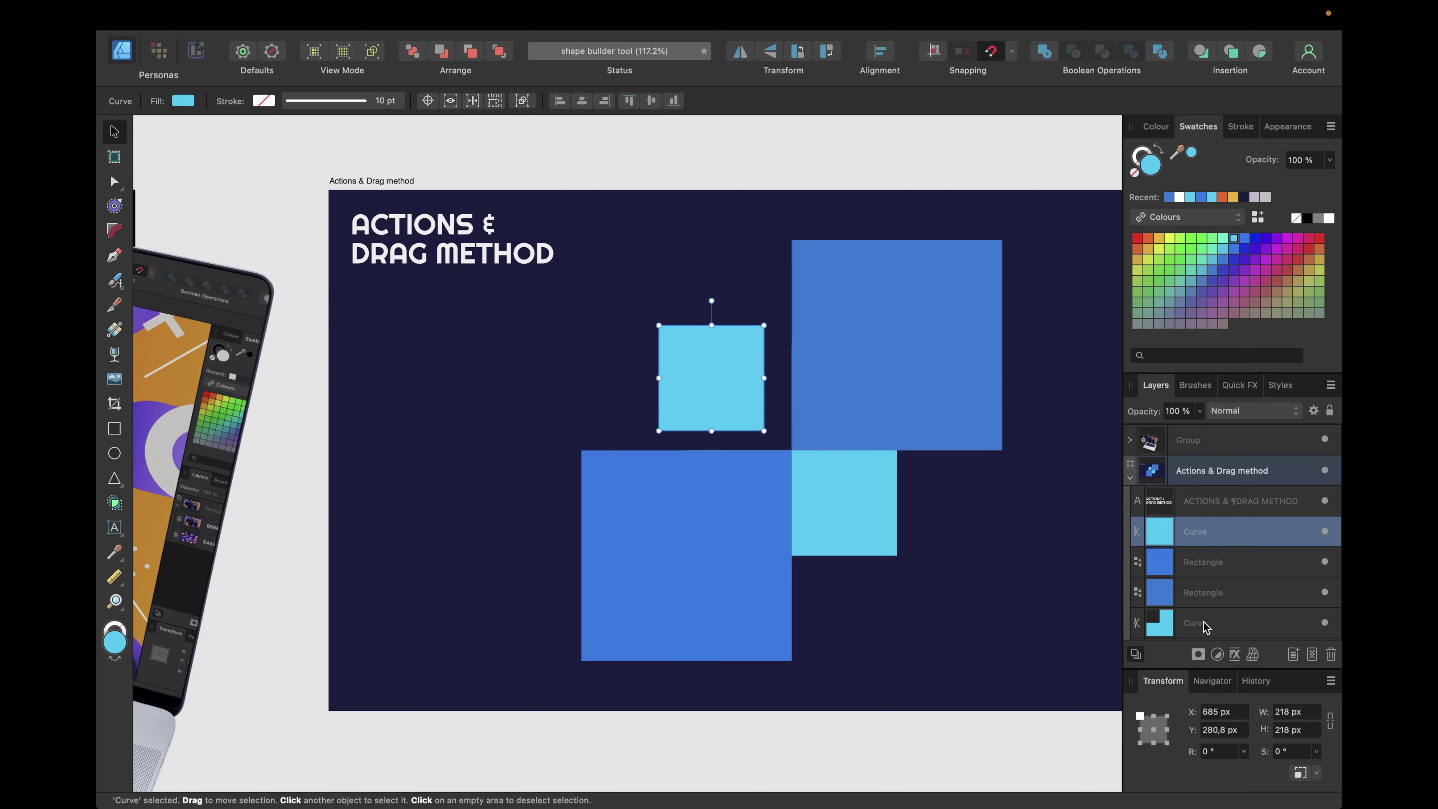
click(1188, 623)
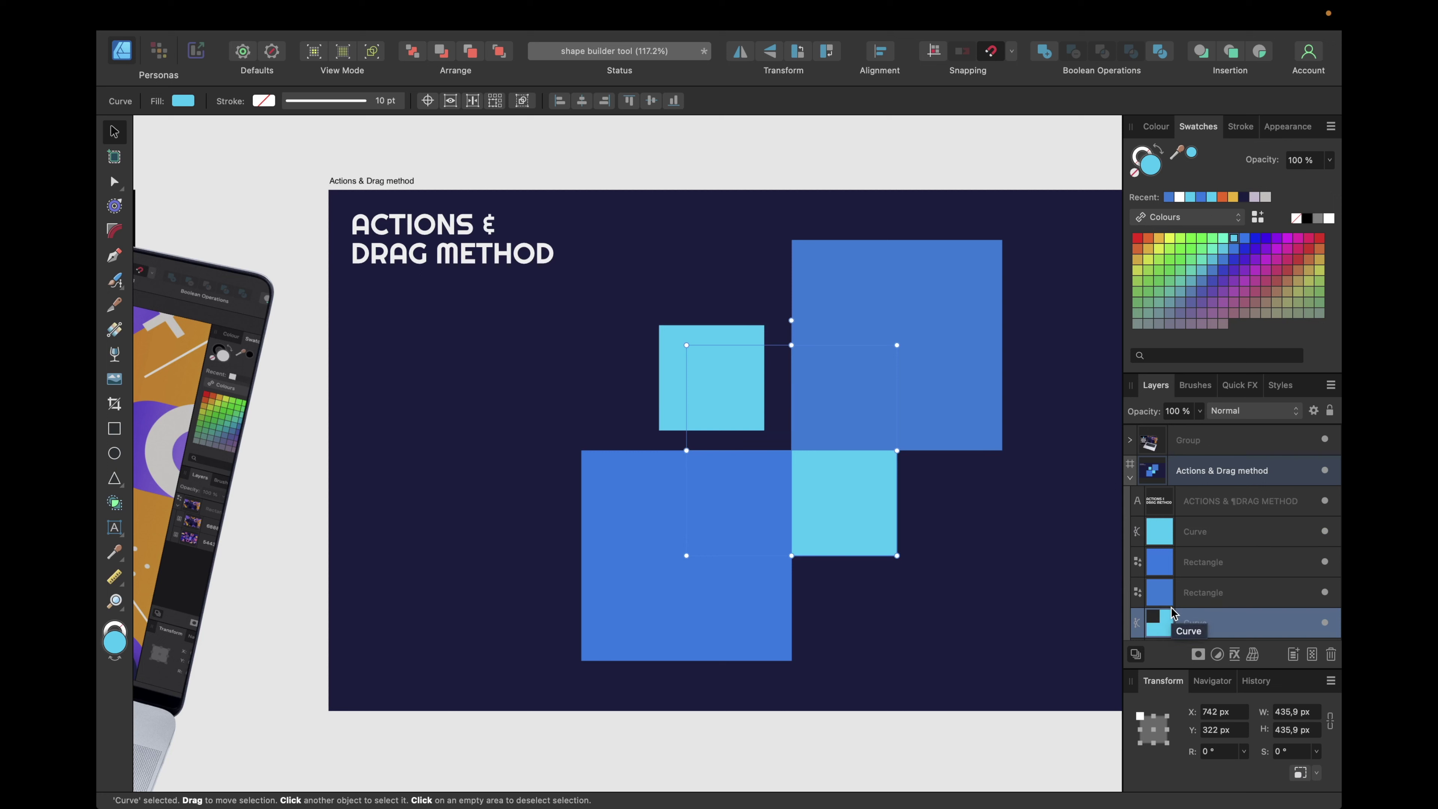
Step: Undo the cyan shape's move and its creation to restore the three original squares
key(super+z)
key(super+z)
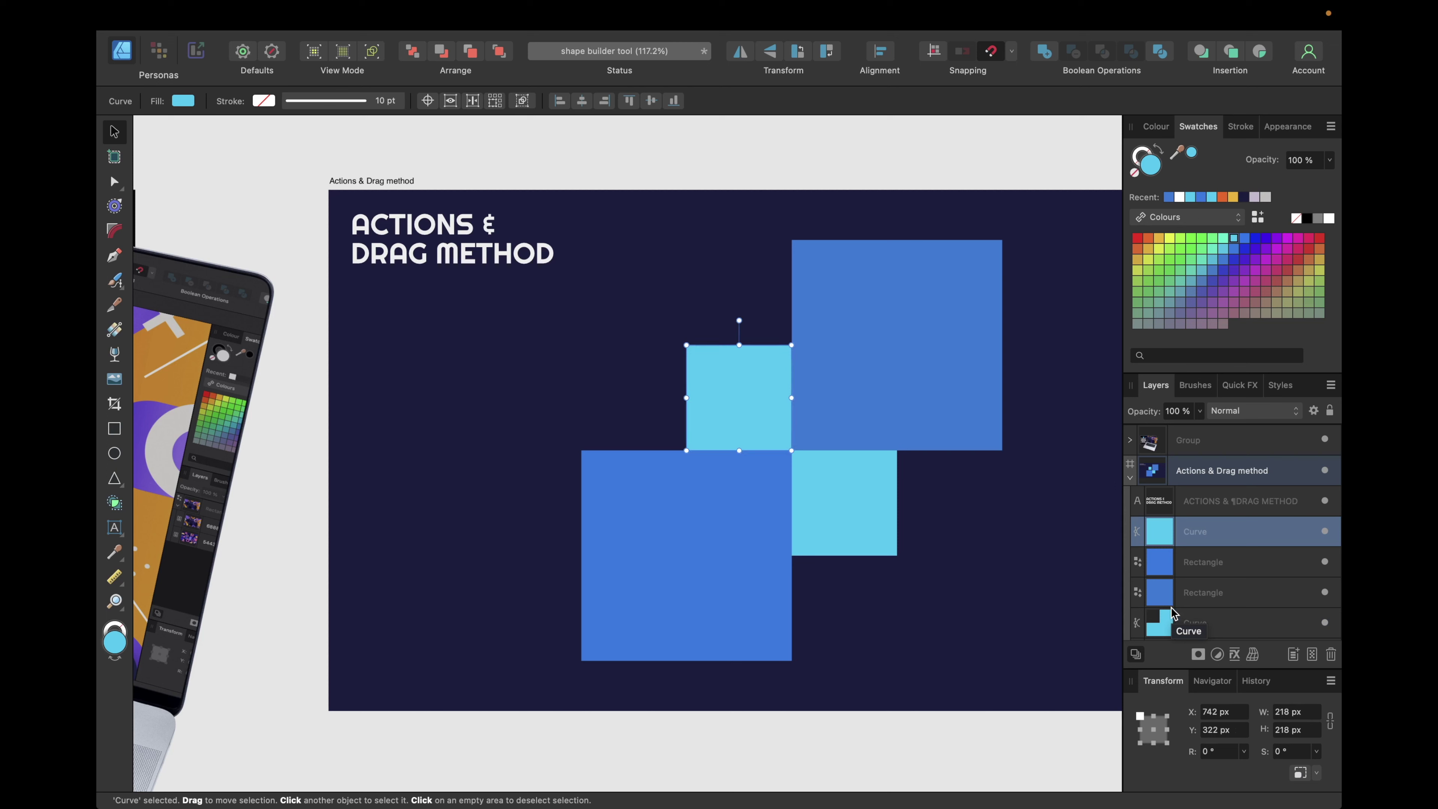
shift+click(1171, 612)
key(super+z)
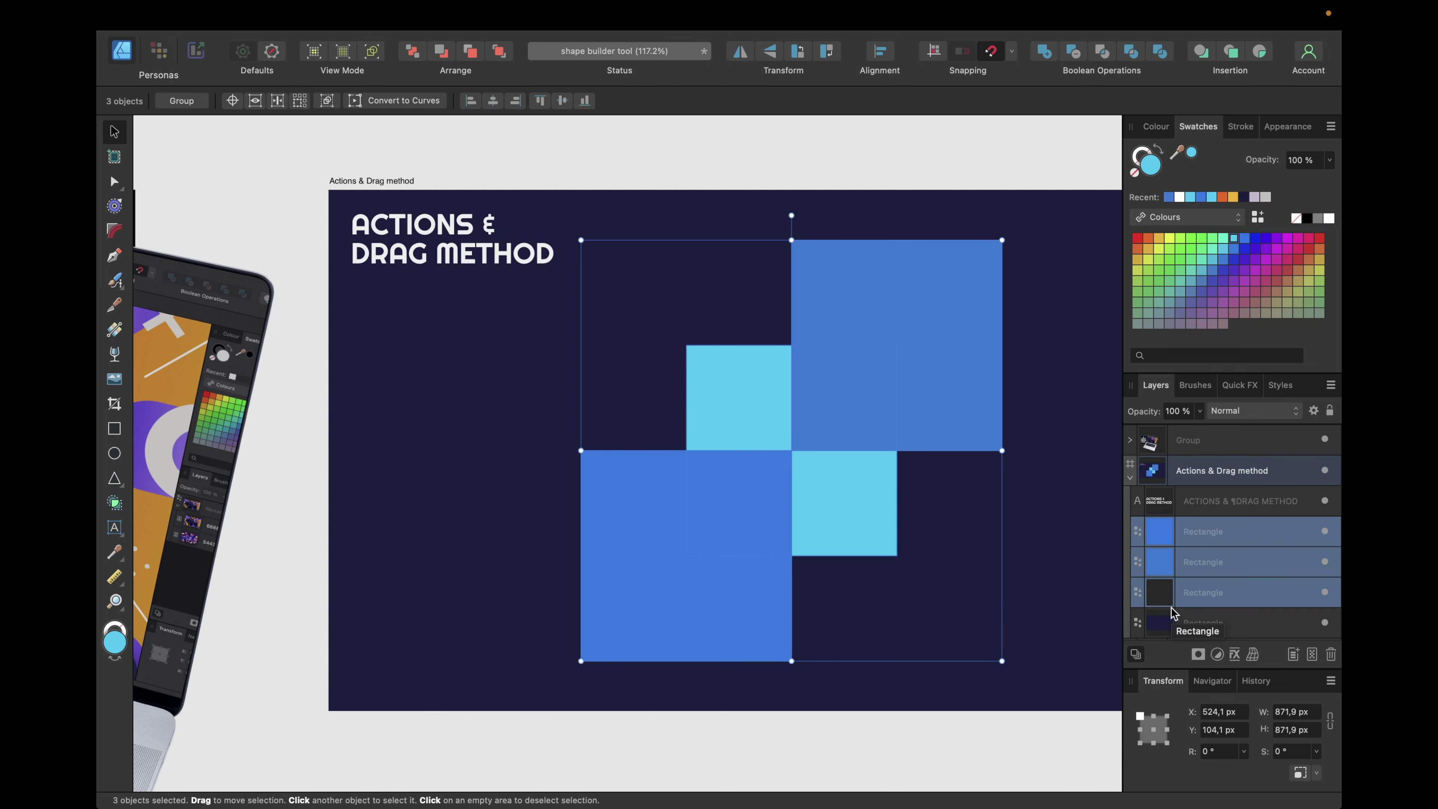
Step: Delete both areas where the blue squares overlap the cyan one with the Shape Builder's delete action, and select the lower blue curve
click(115, 502)
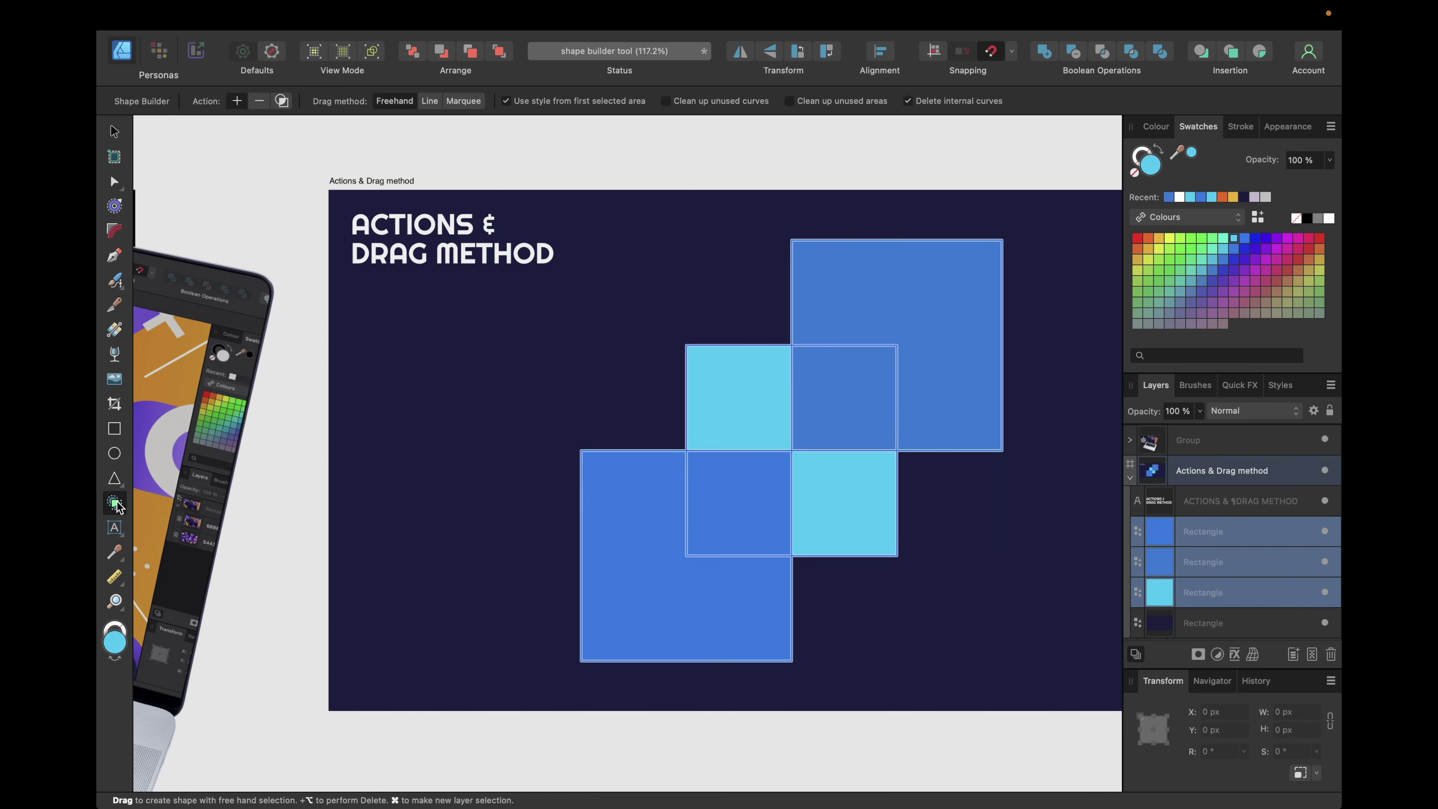
click(259, 103)
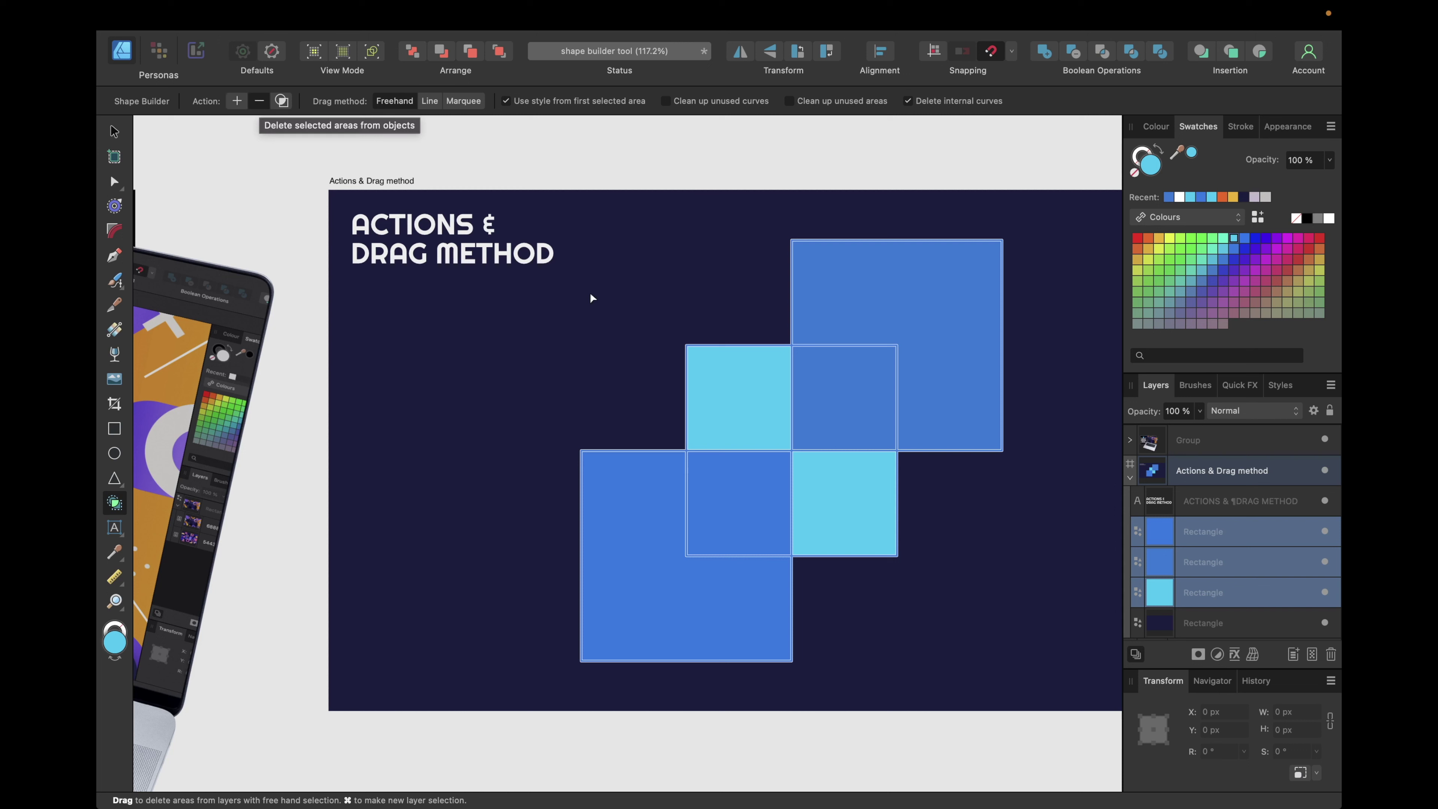
click(832, 380)
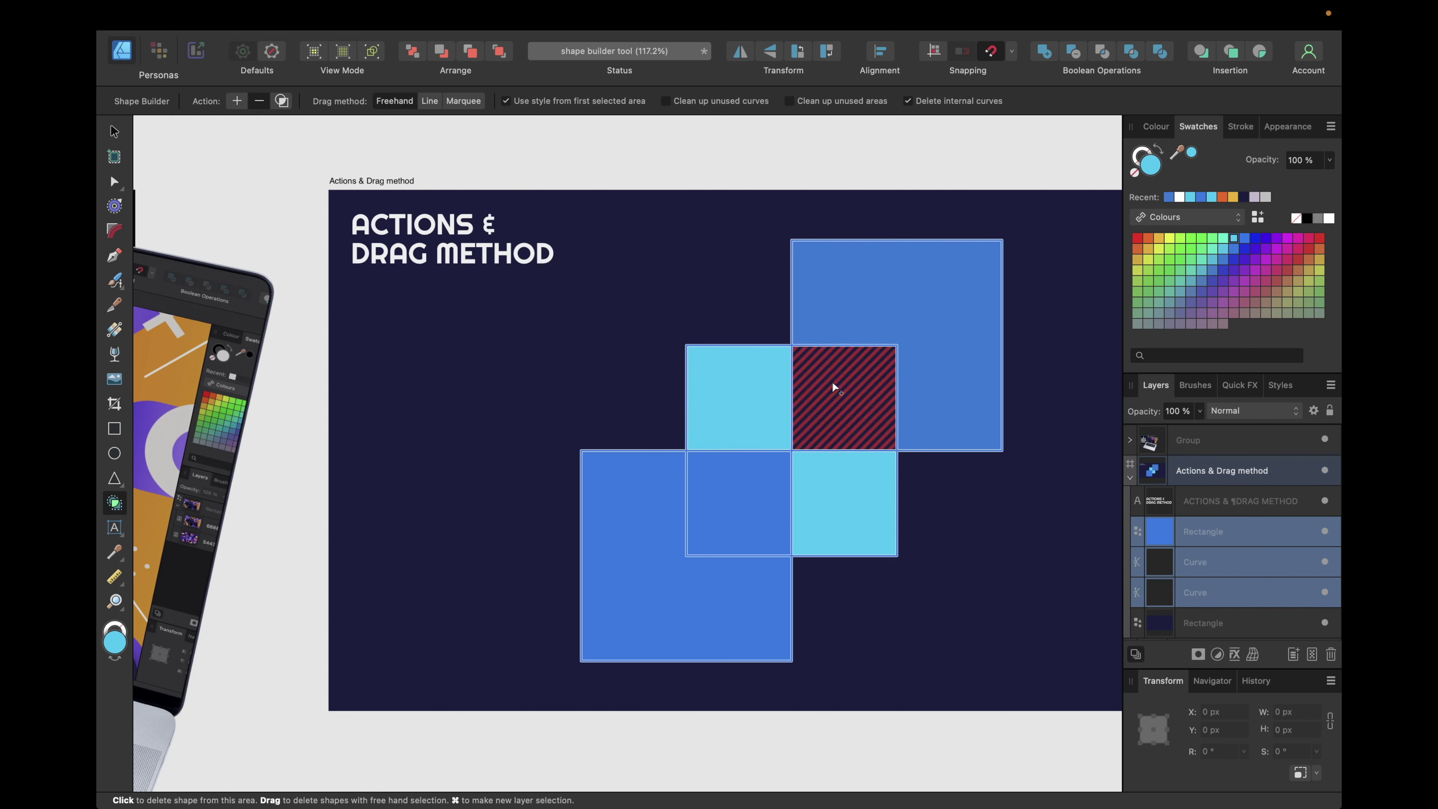
click(748, 476)
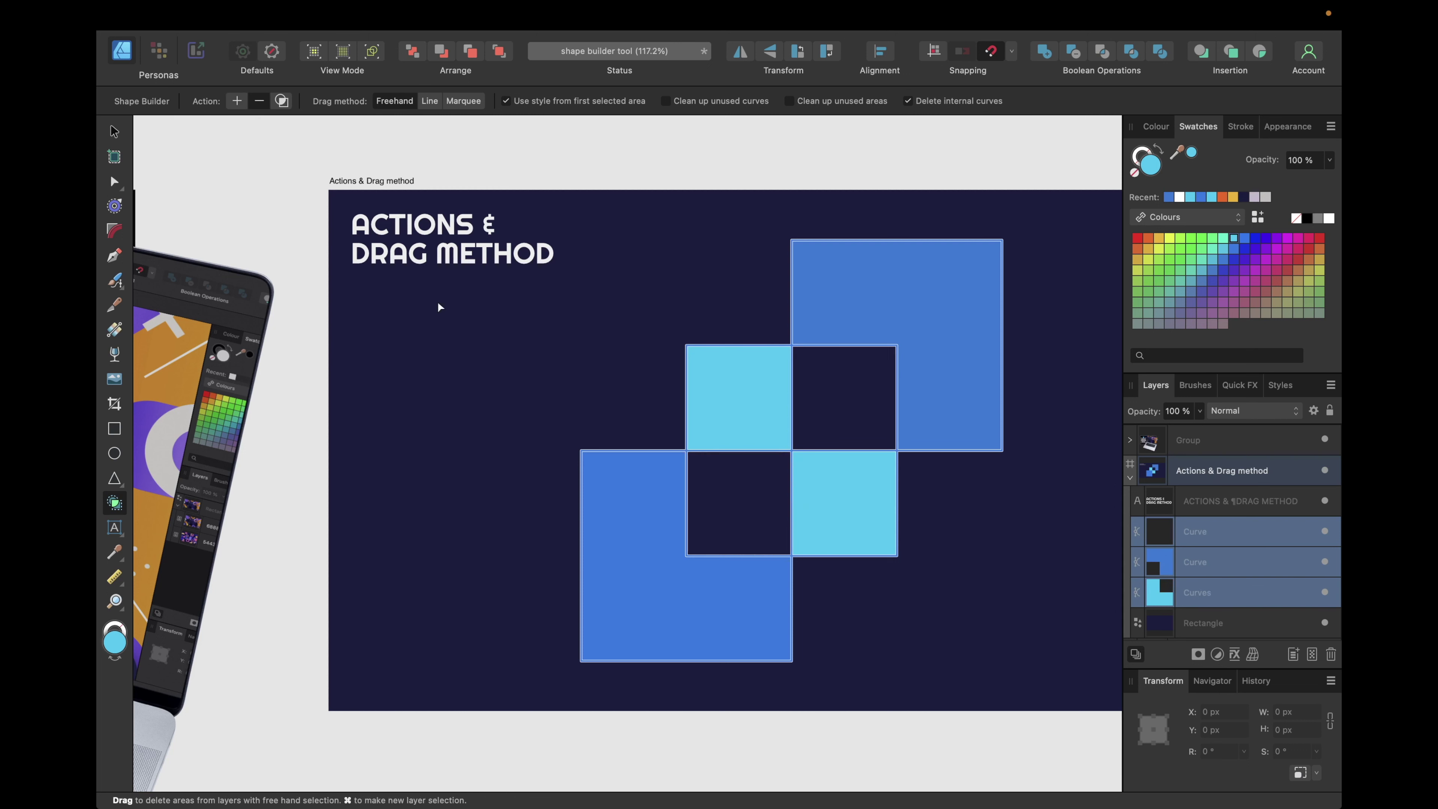
click(114, 136)
click(1214, 529)
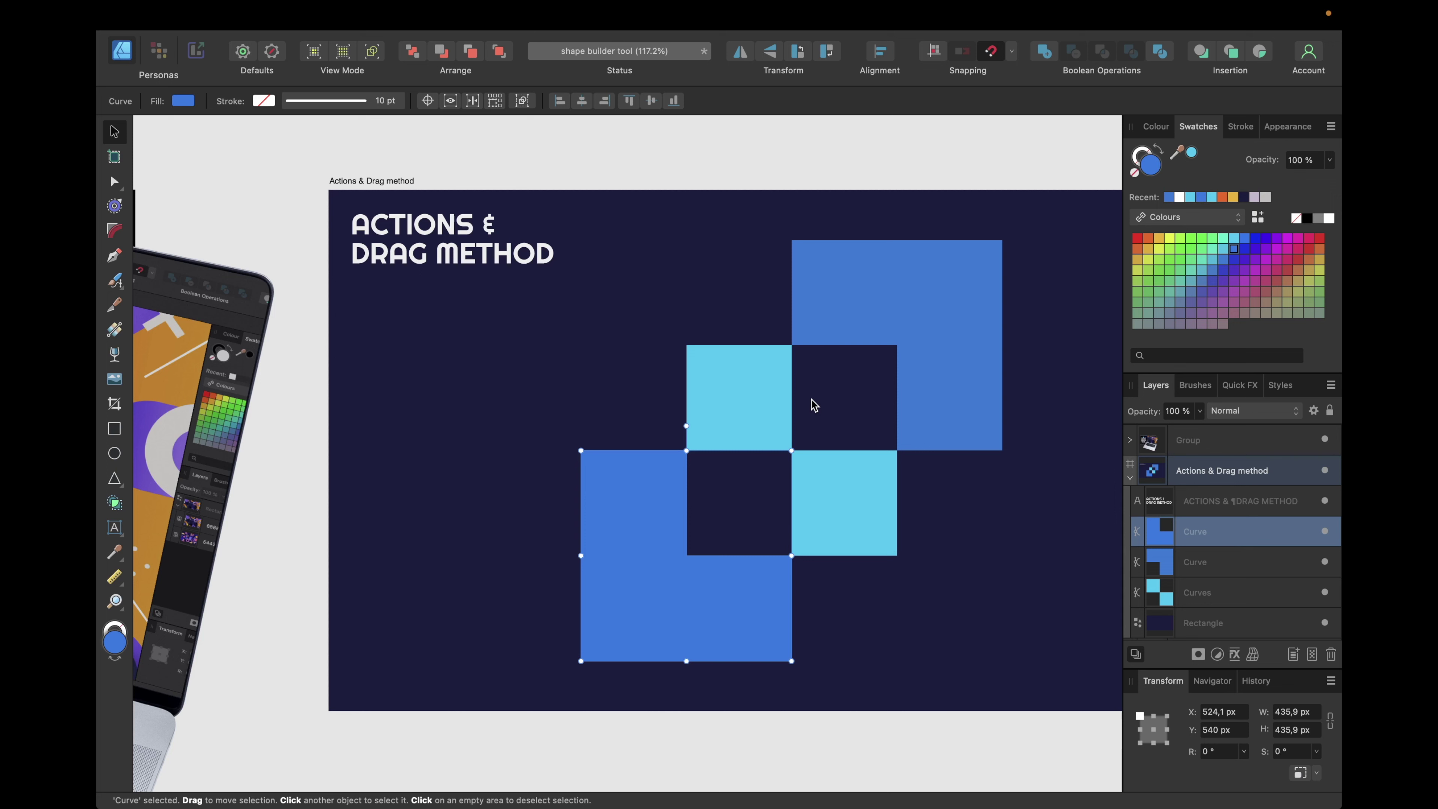
Step: Undo both overlap deletions so that the three original squares are selected again
key(super+z)
key(super+z)
key(super+z)
key(super+z)
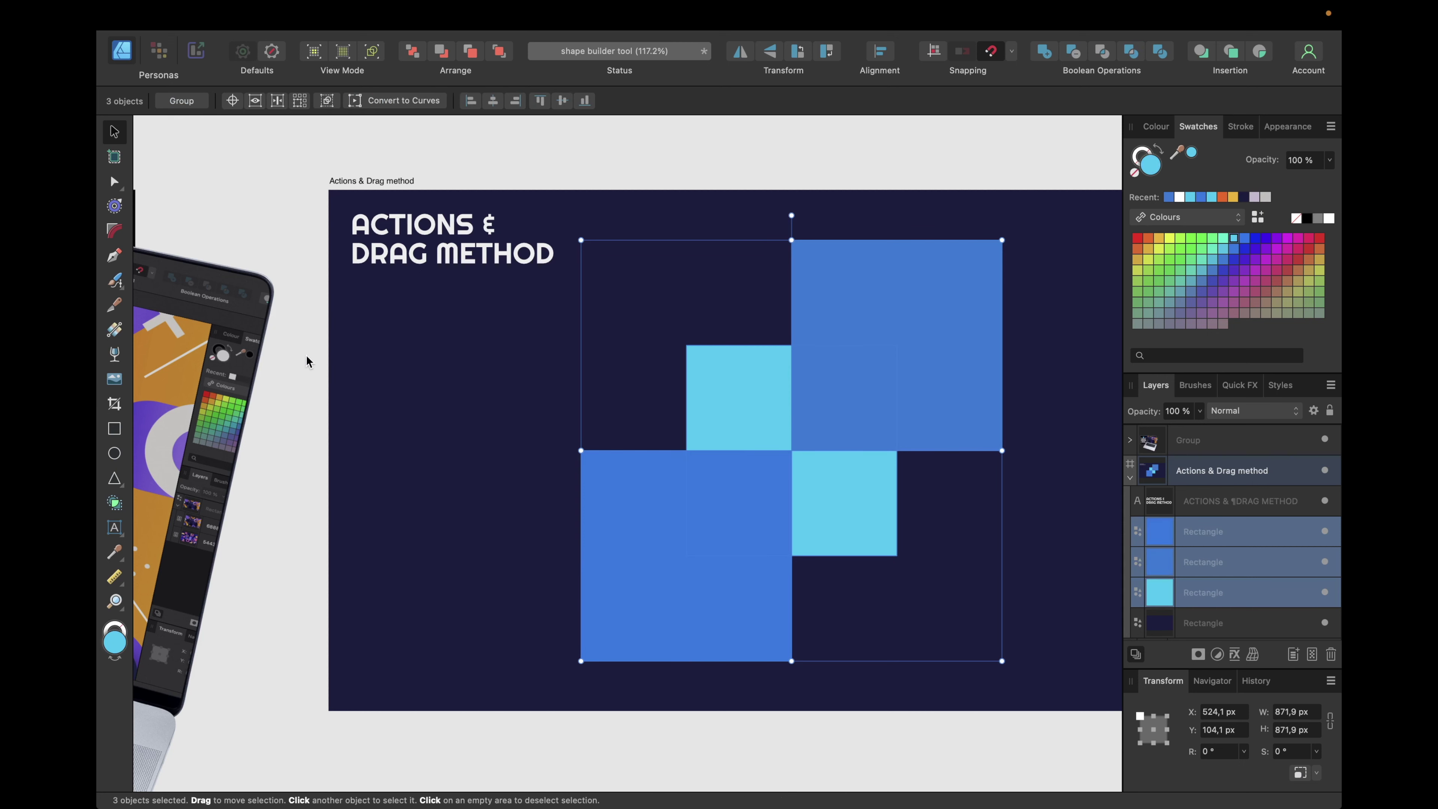
Step: Create a new shape from the upper-left cyan area with the Shape Builder's third action and move it toward the heading
click(116, 505)
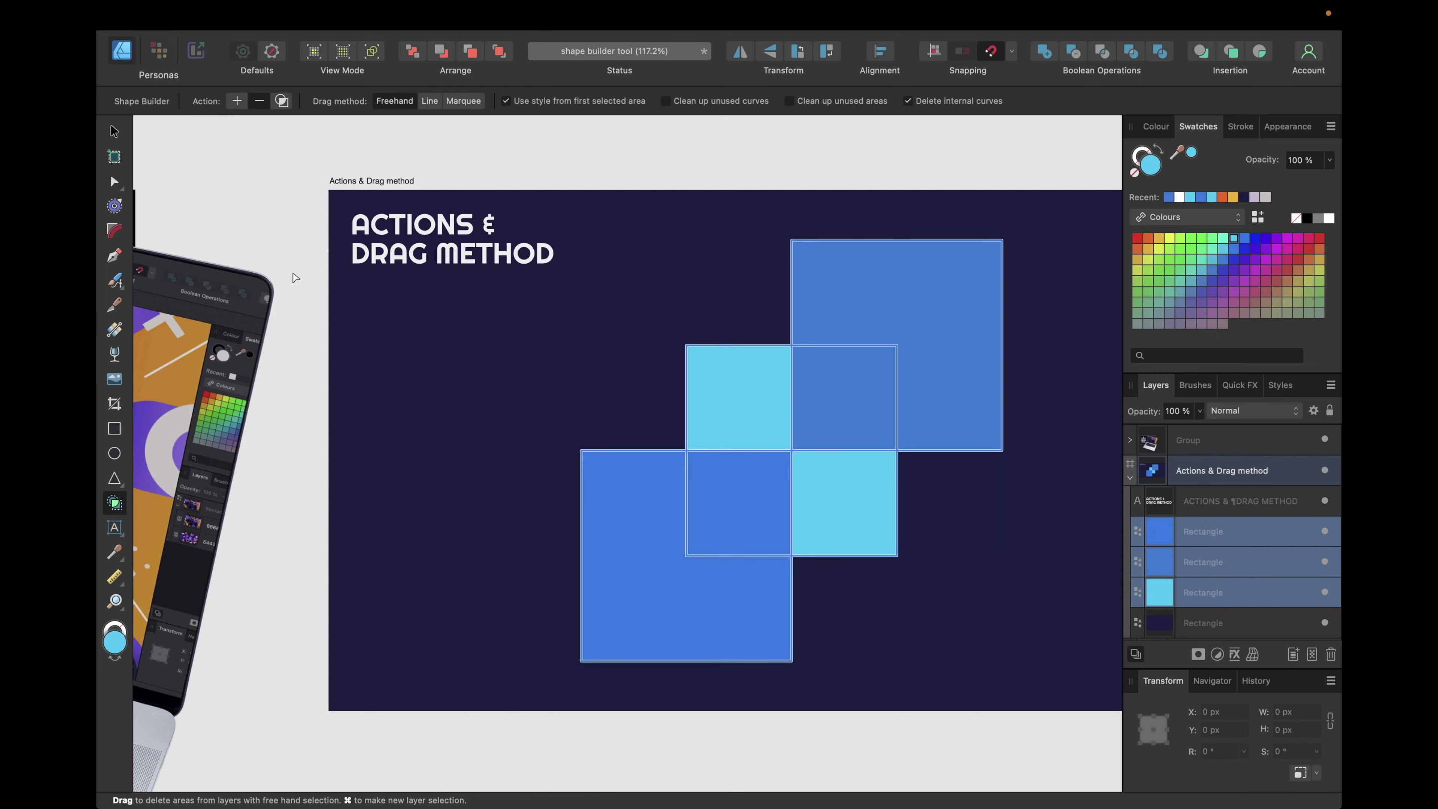
click(283, 101)
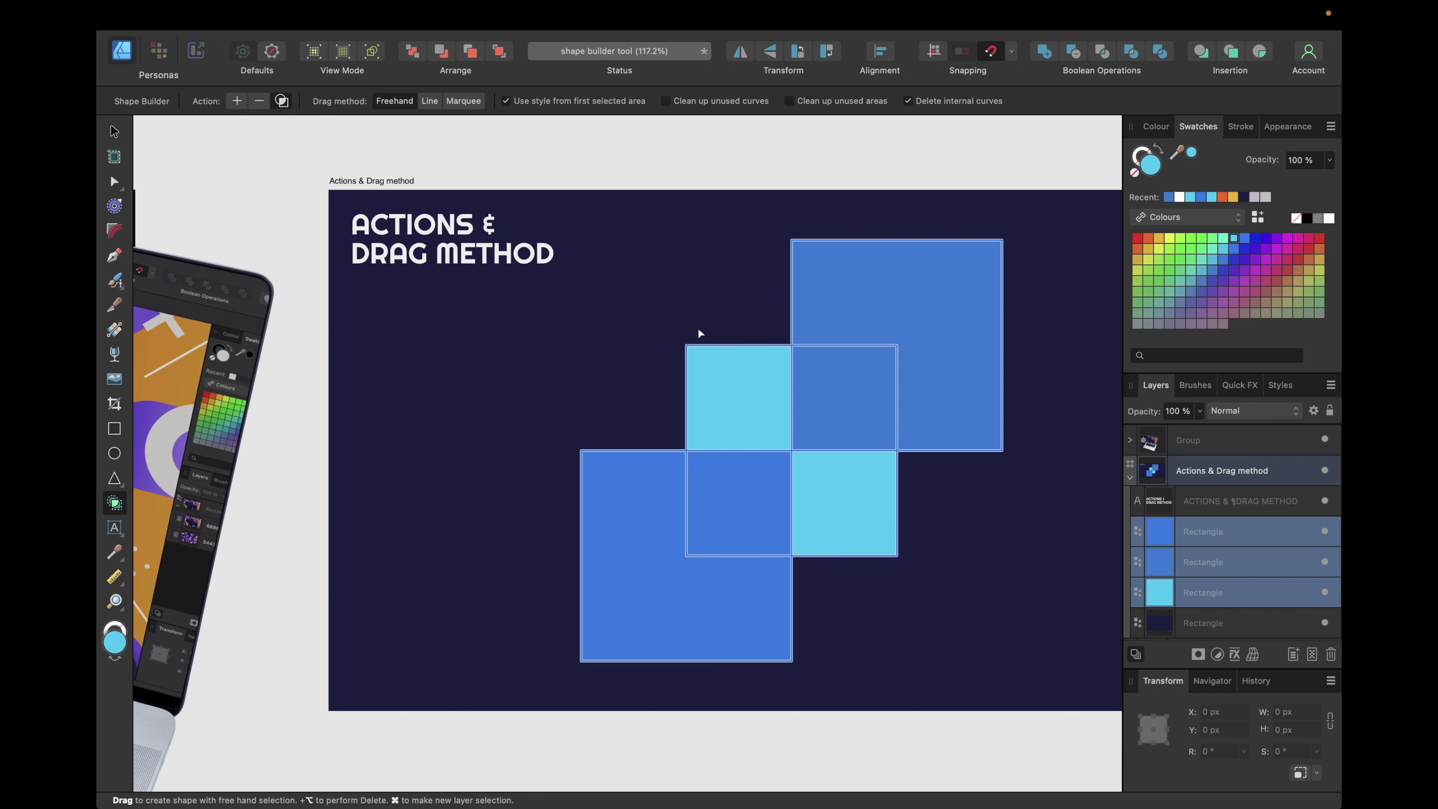
click(768, 381)
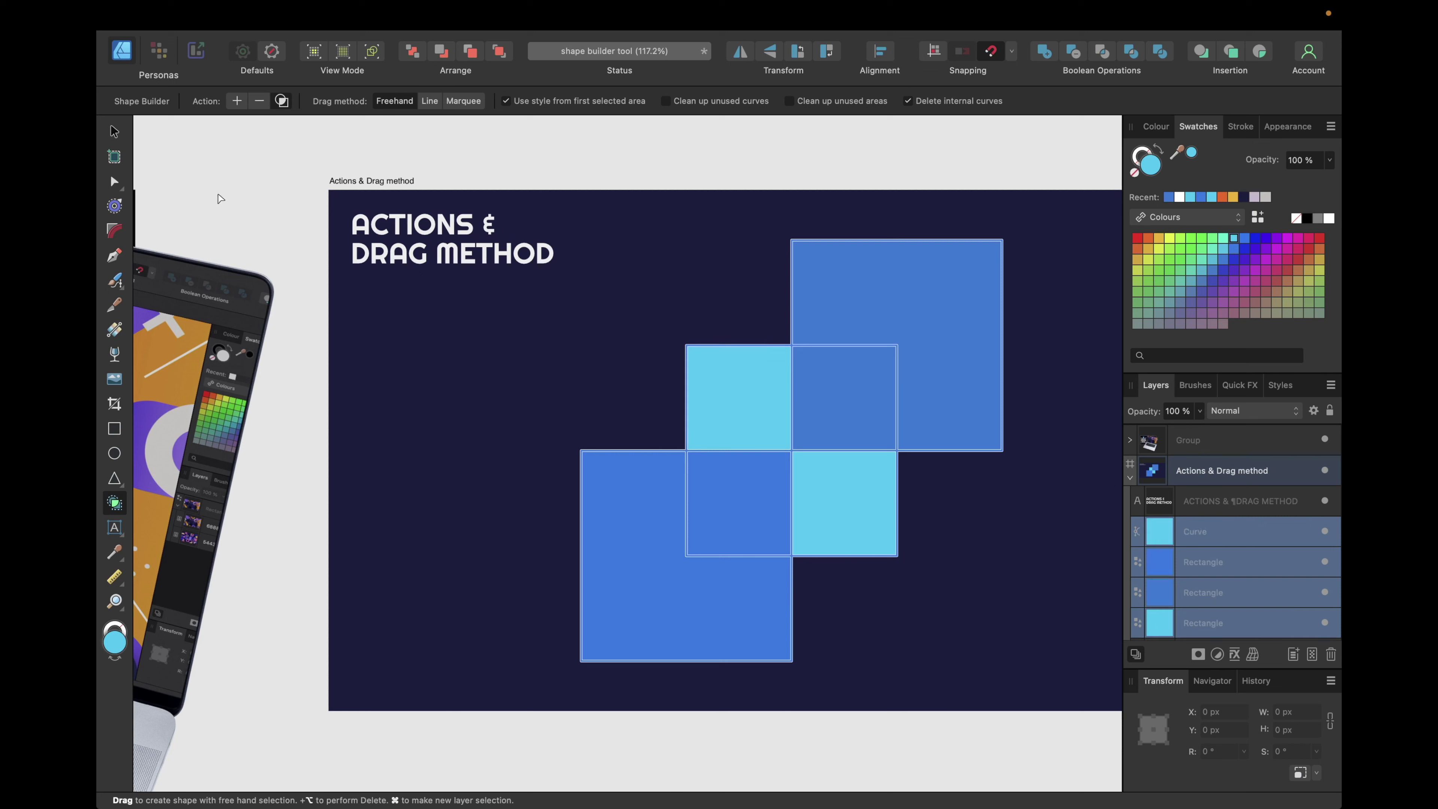
click(114, 131)
click(752, 380)
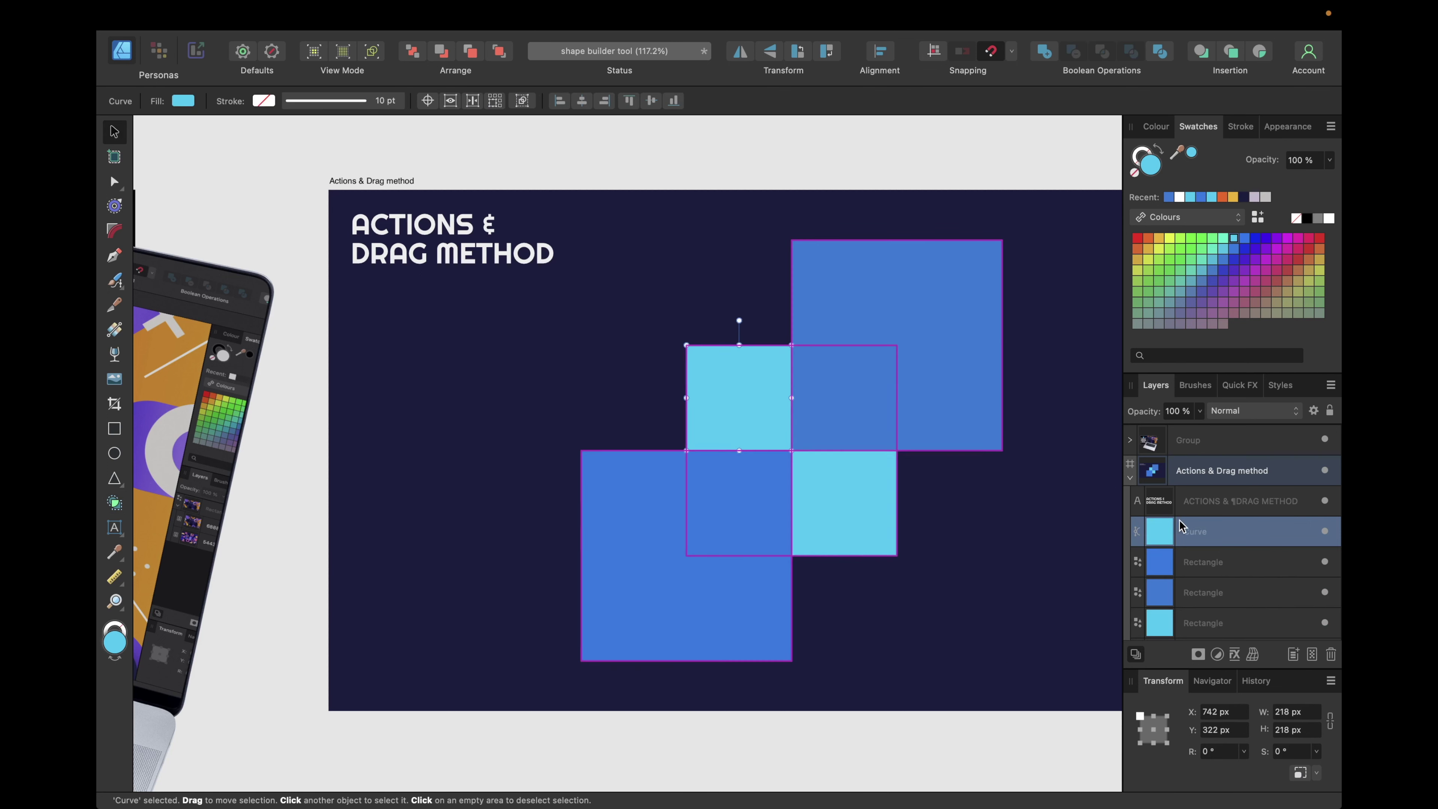
drag(750, 383, 652, 296)
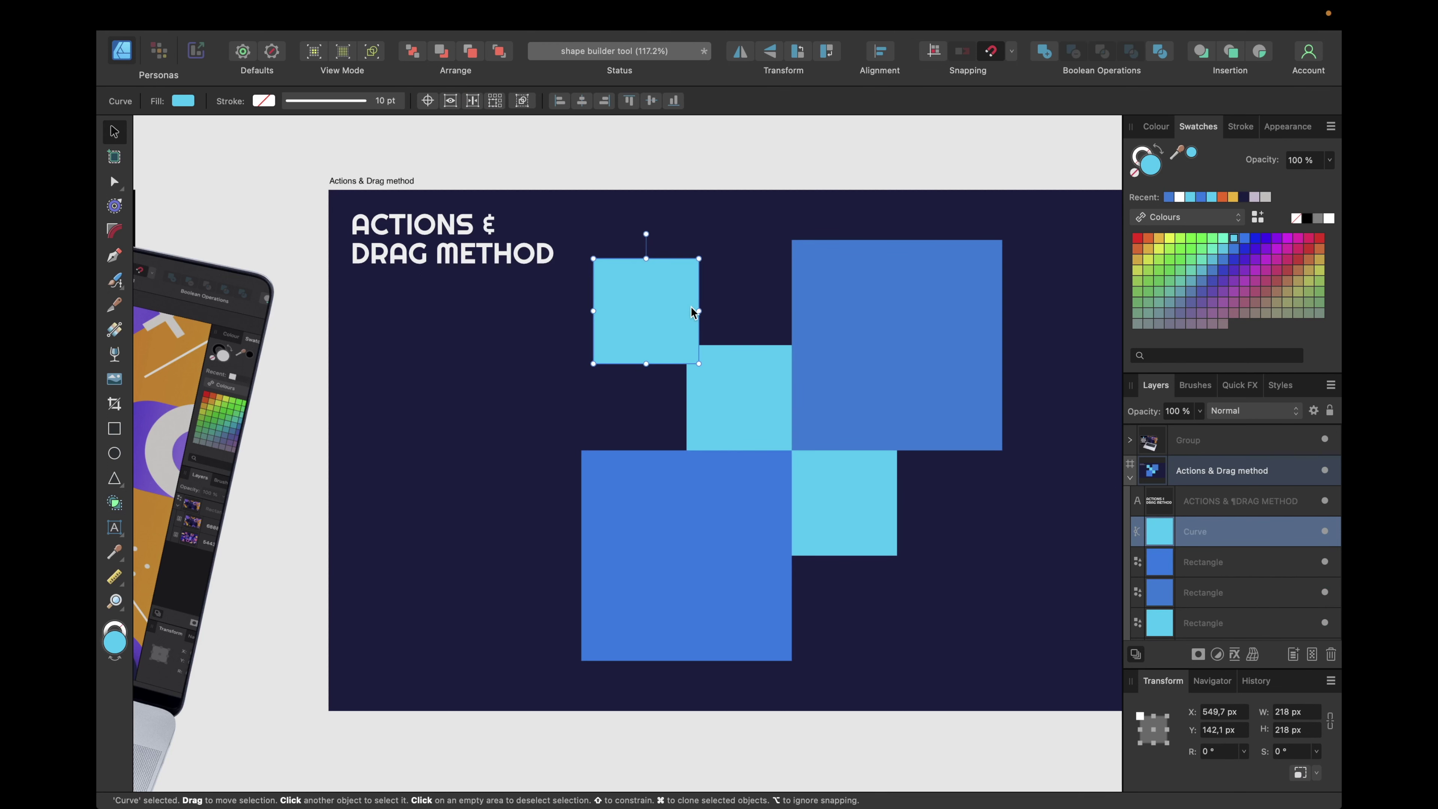
Step: Check the three original rectangle layers one by one and delete the extra cyan square near the heading
scroll(1213, 580, down, 1)
click(1183, 532)
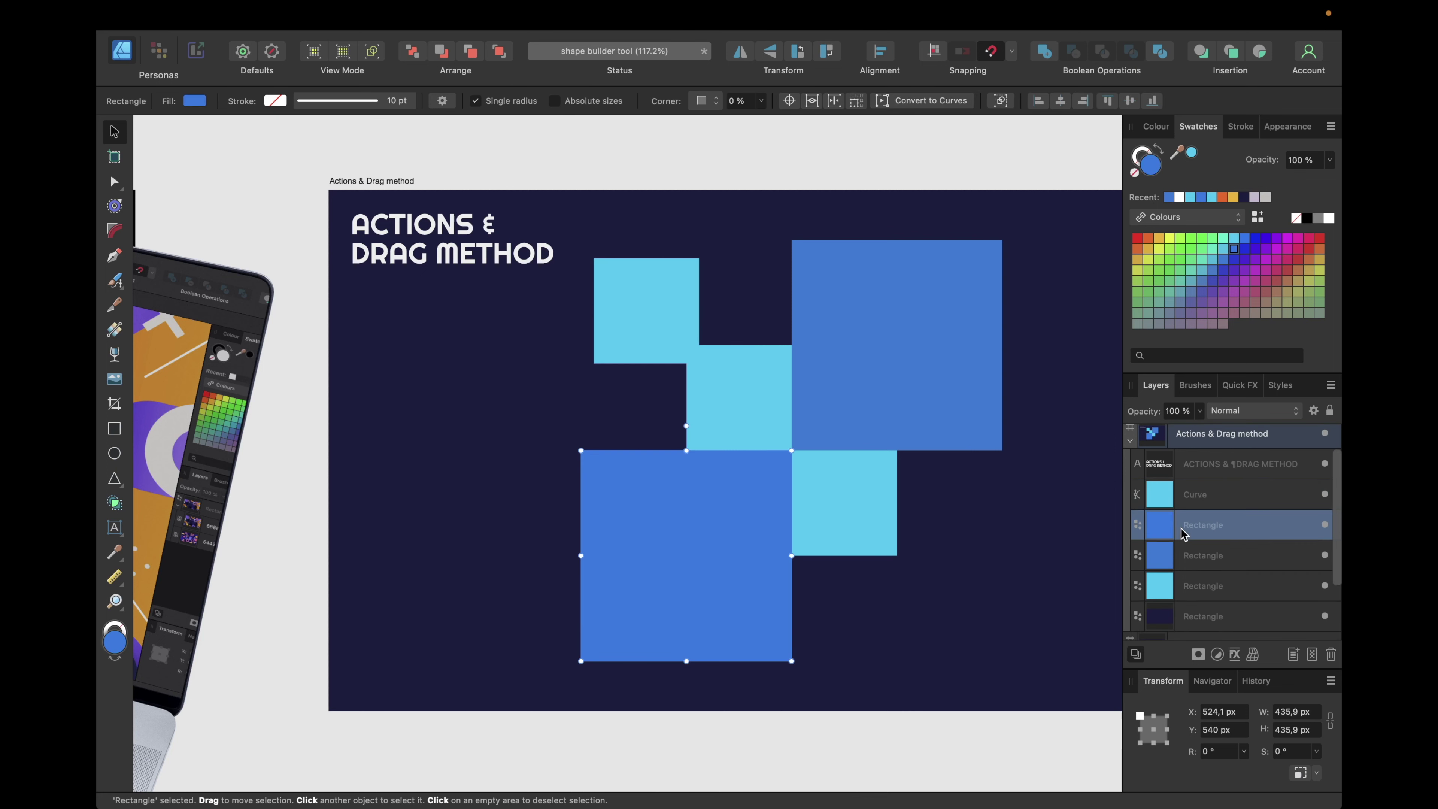
click(1183, 554)
click(1182, 586)
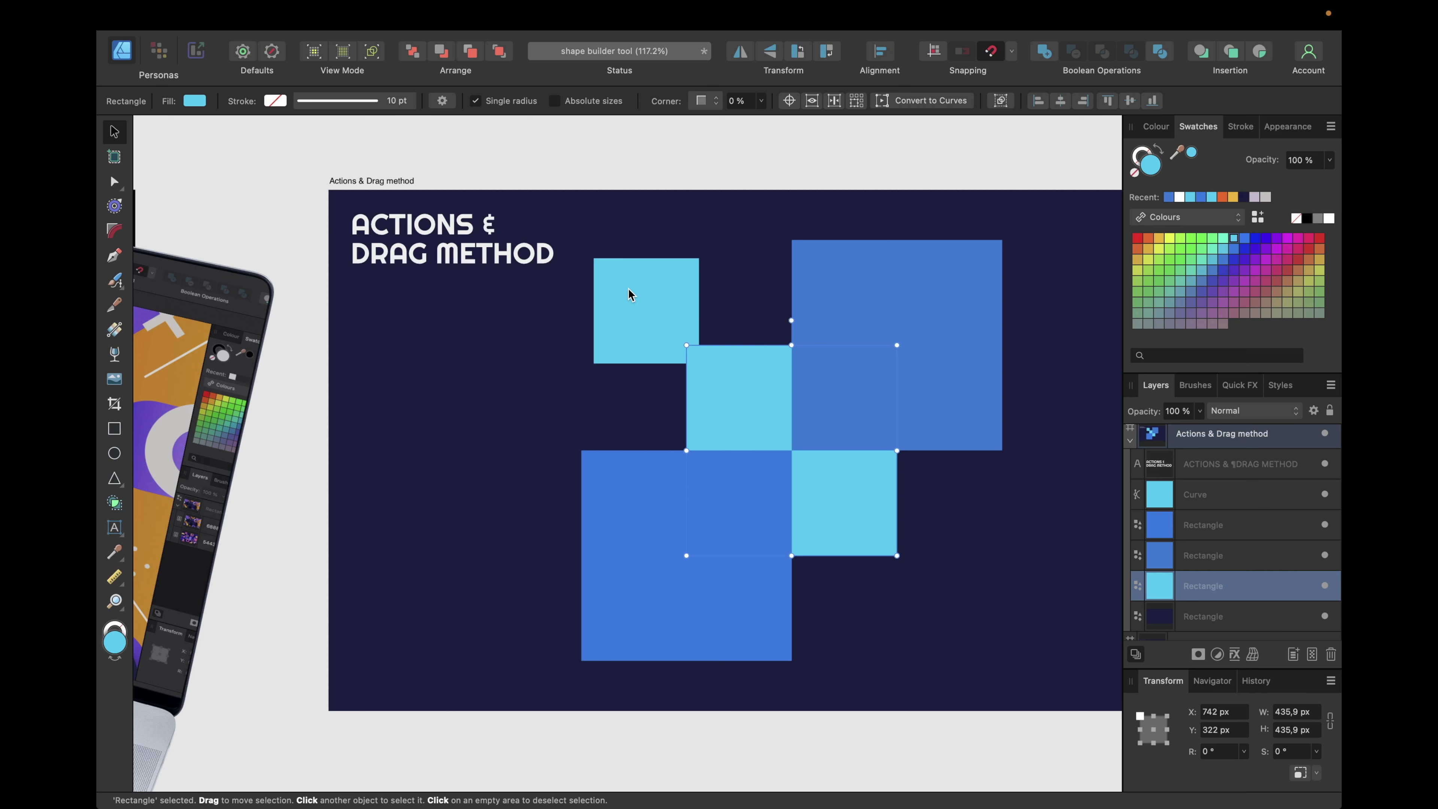
click(651, 310)
key(Delete)
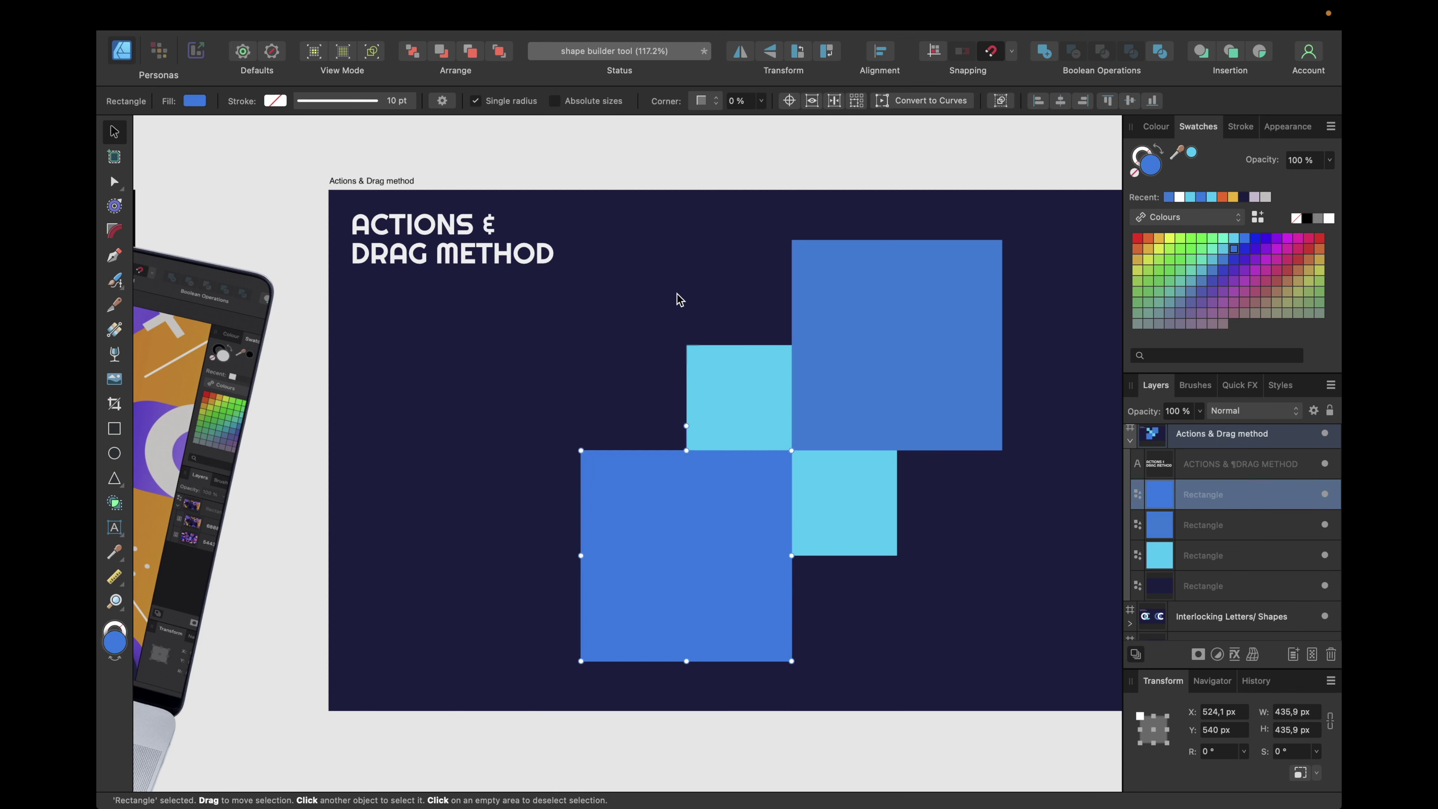
Step: Select the three squares and create a new shape by a freehand stroke through the upper blue square, upper cyan area and lower overlap
shift+click(1194, 566)
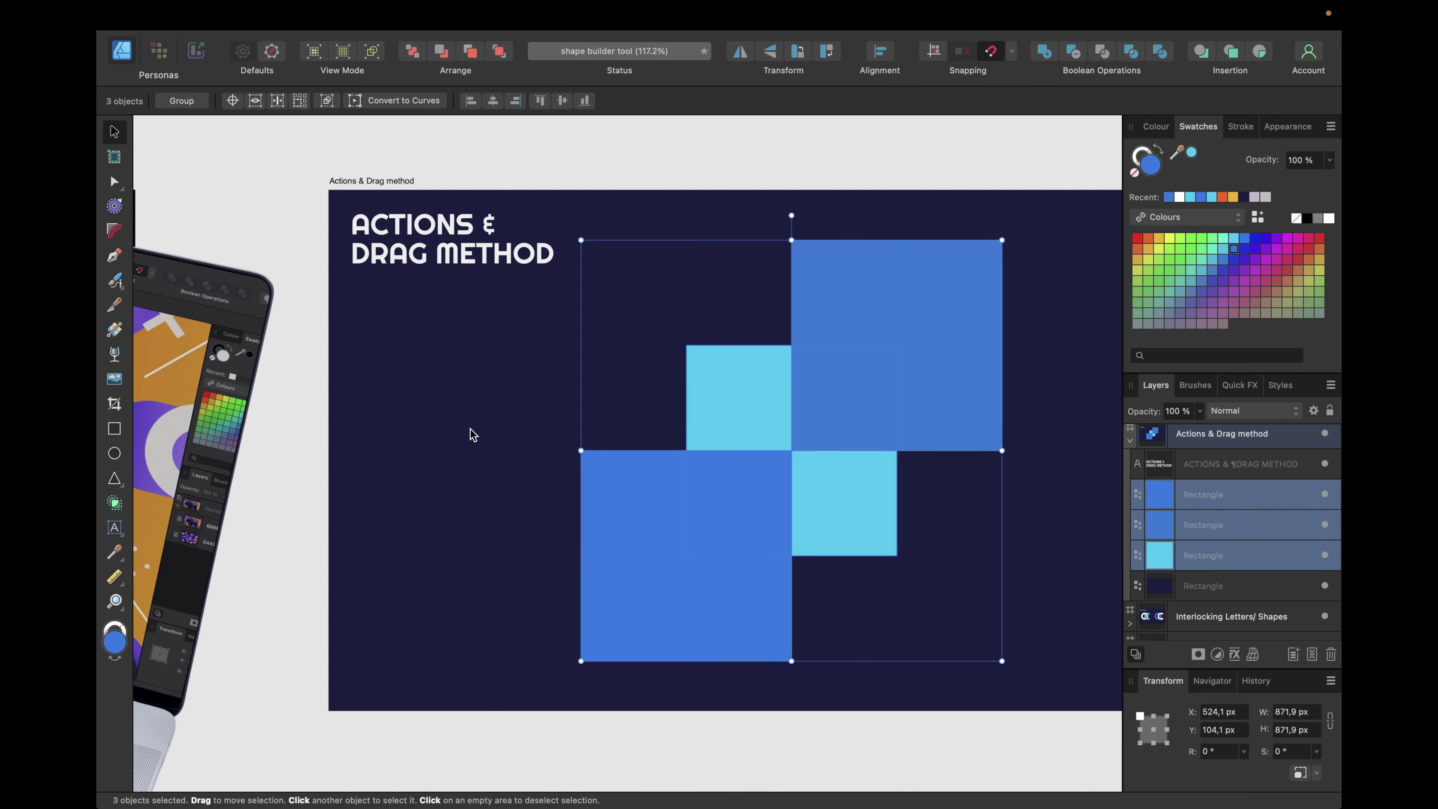
click(114, 503)
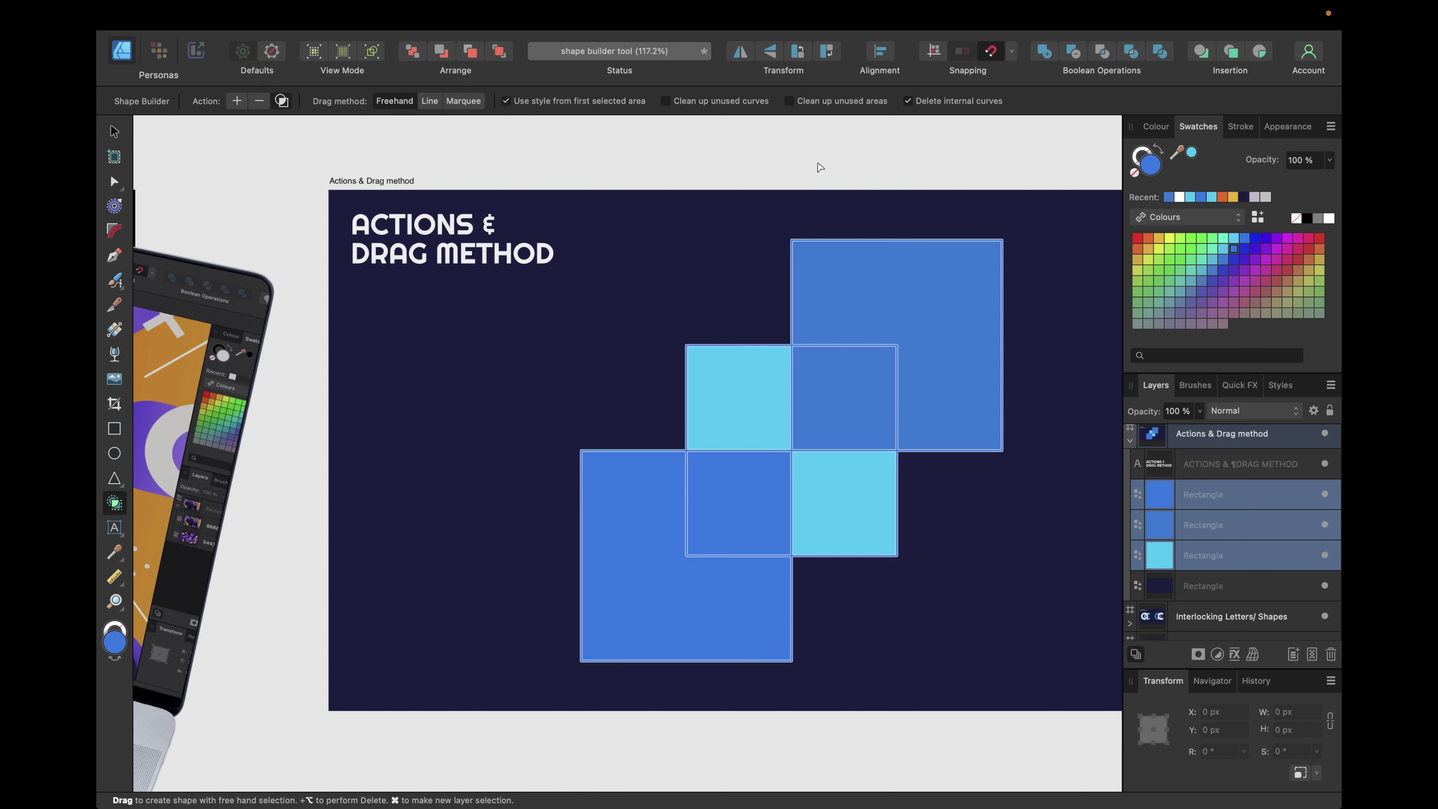
mouse_move(857, 171)
mouse_down()
mouse_move(879, 280)
mouse_move(851, 368)
mouse_up()
mouse_move(804, 422)
mouse_down()
mouse_move(777, 462)
mouse_move(764, 409)
mouse_up()
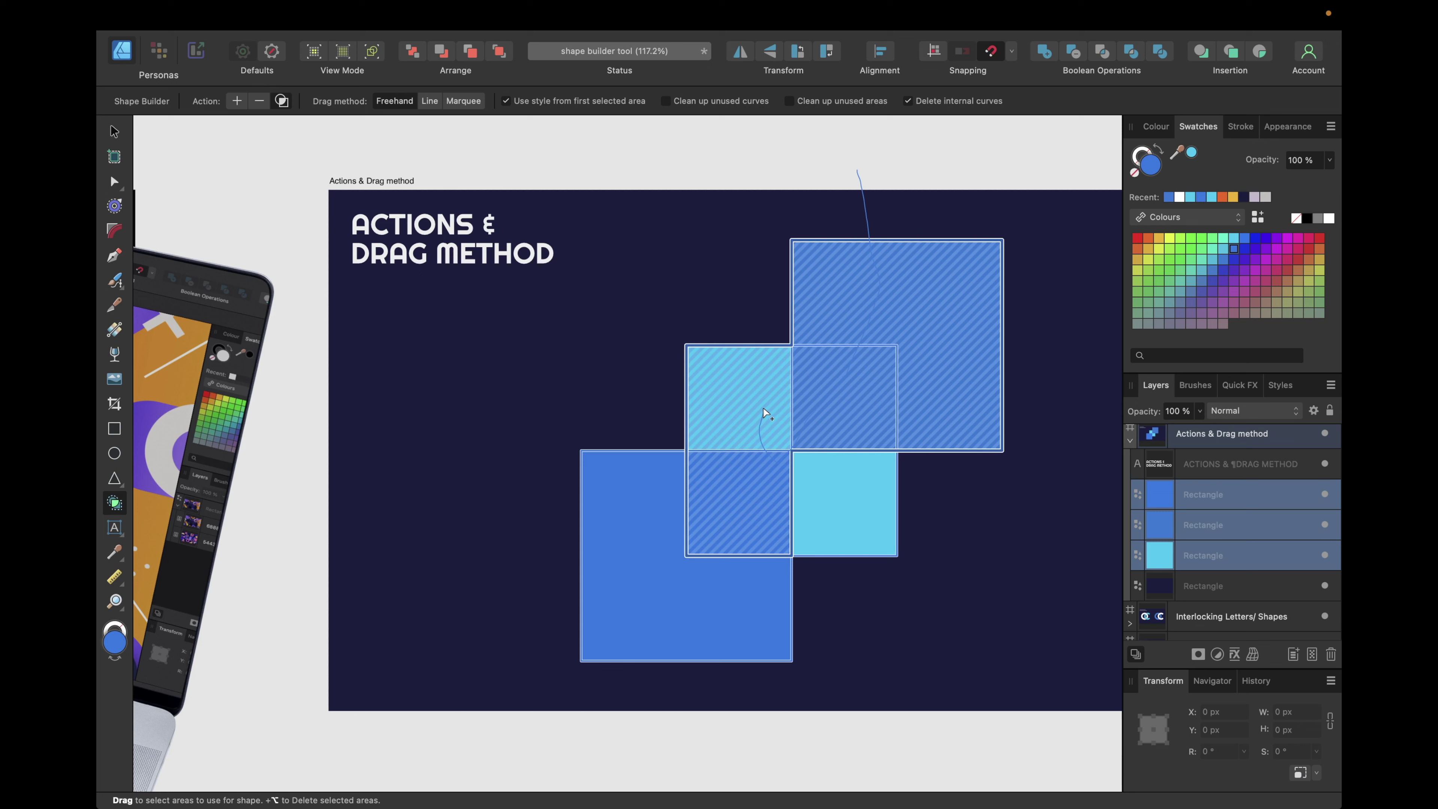
drag(765, 412, 765, 412)
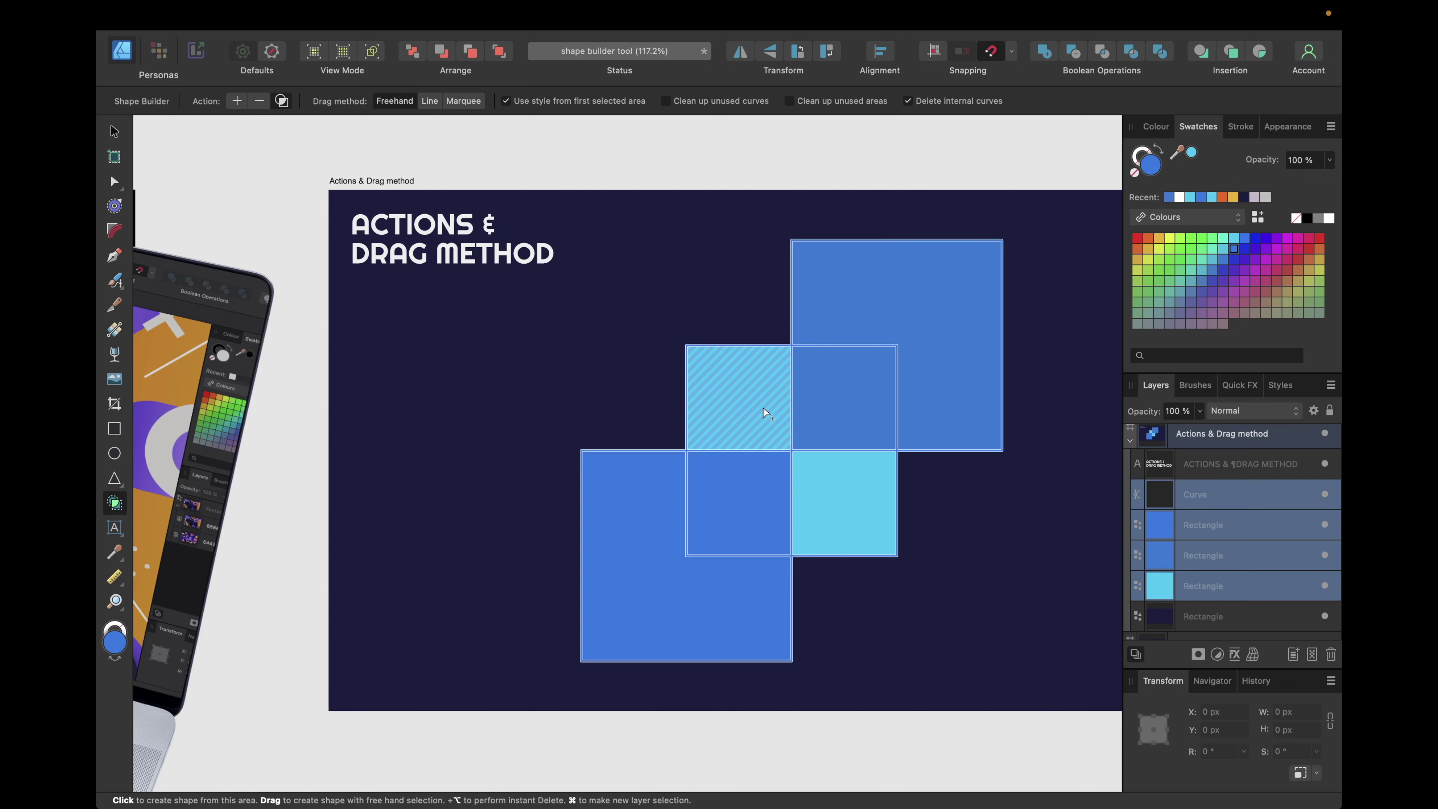
Step: Move the newly built unfilled curve up and left of the squares and fill it with red
click(1197, 499)
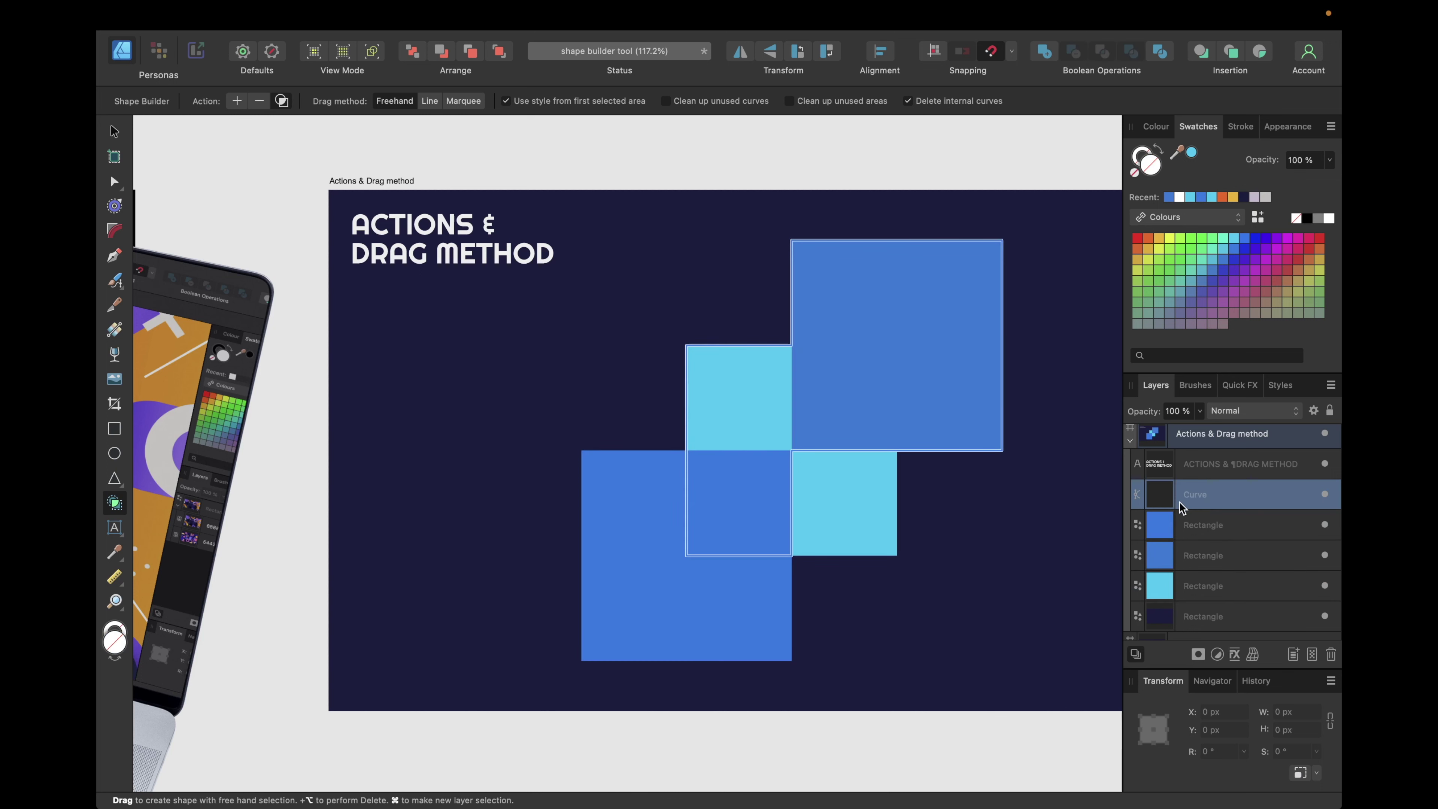
click(114, 131)
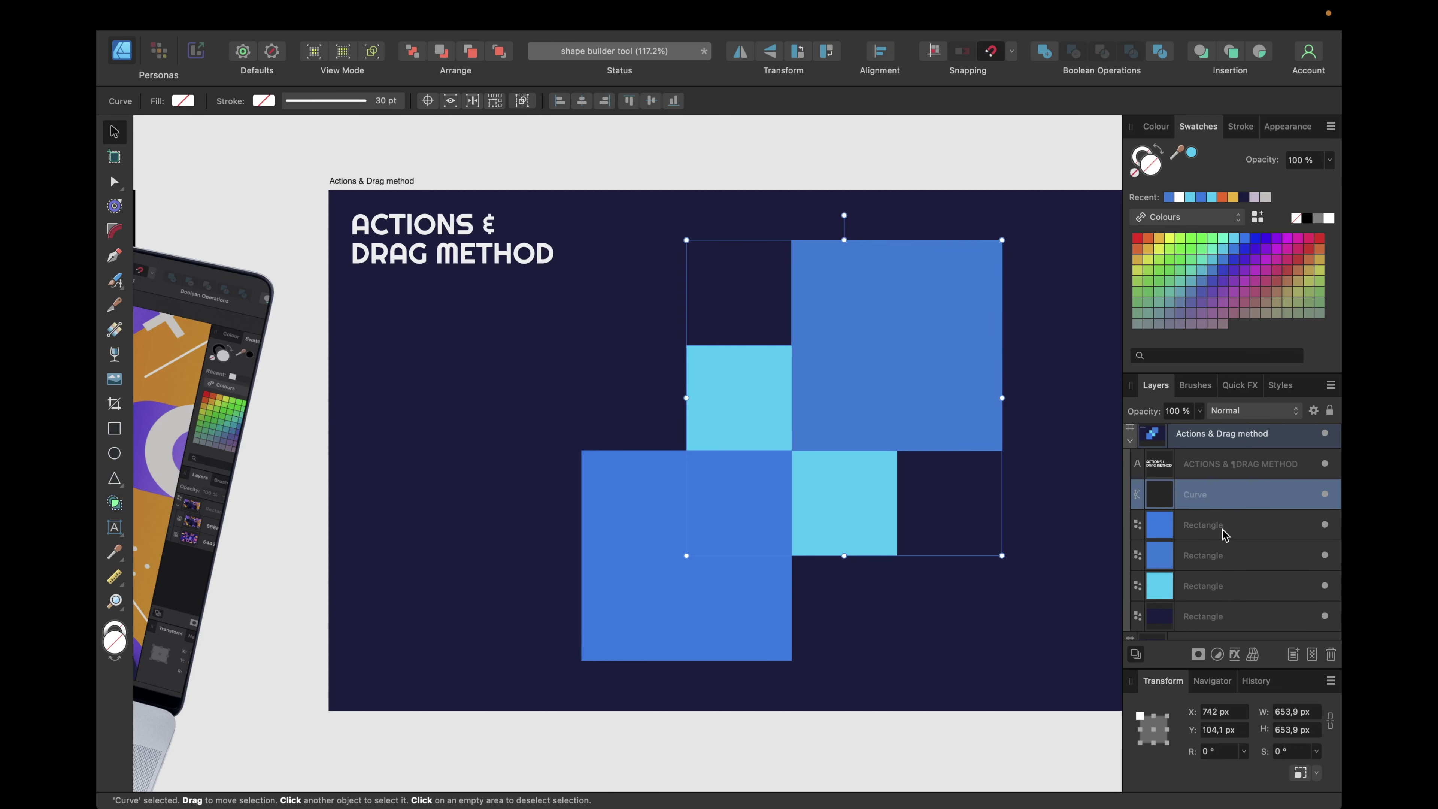
drag(903, 405, 819, 369)
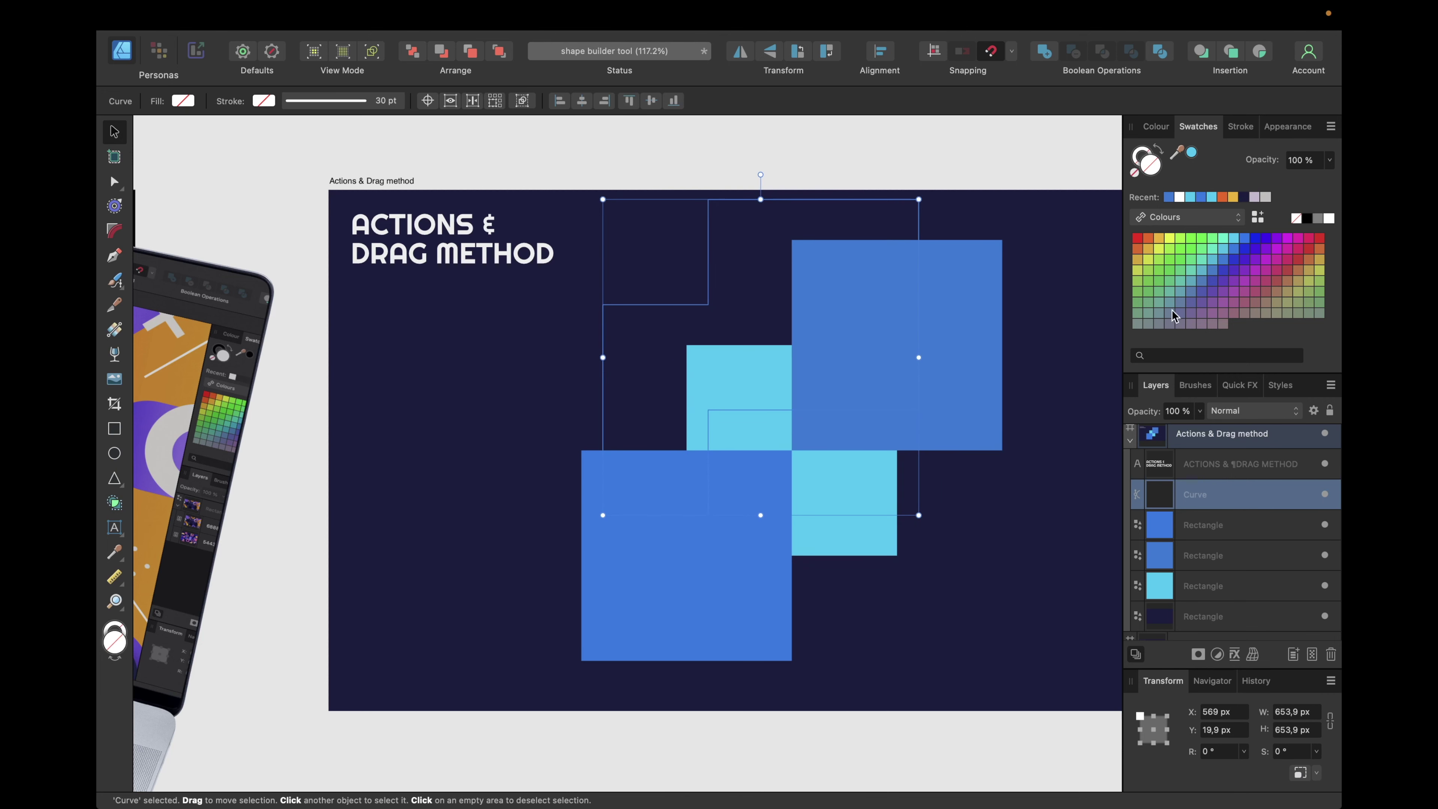
click(1137, 239)
Step: Move the red shape back over the squares, shift it slightly right, delete it and select the artboard
drag(780, 302, 860, 333)
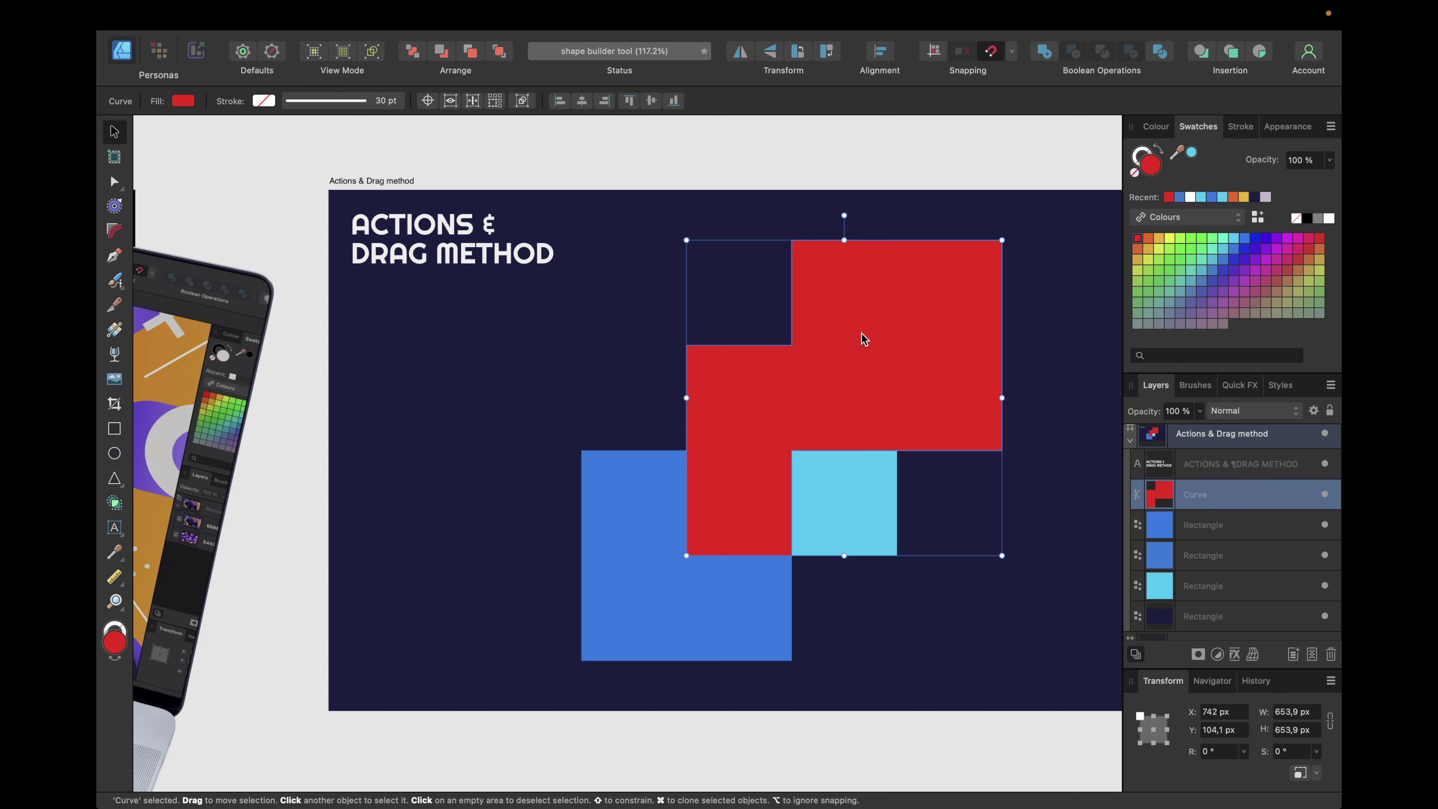
mouse_move(861, 333)
mouse_down()
mouse_move(896, 335)
mouse_move(878, 335)
mouse_up()
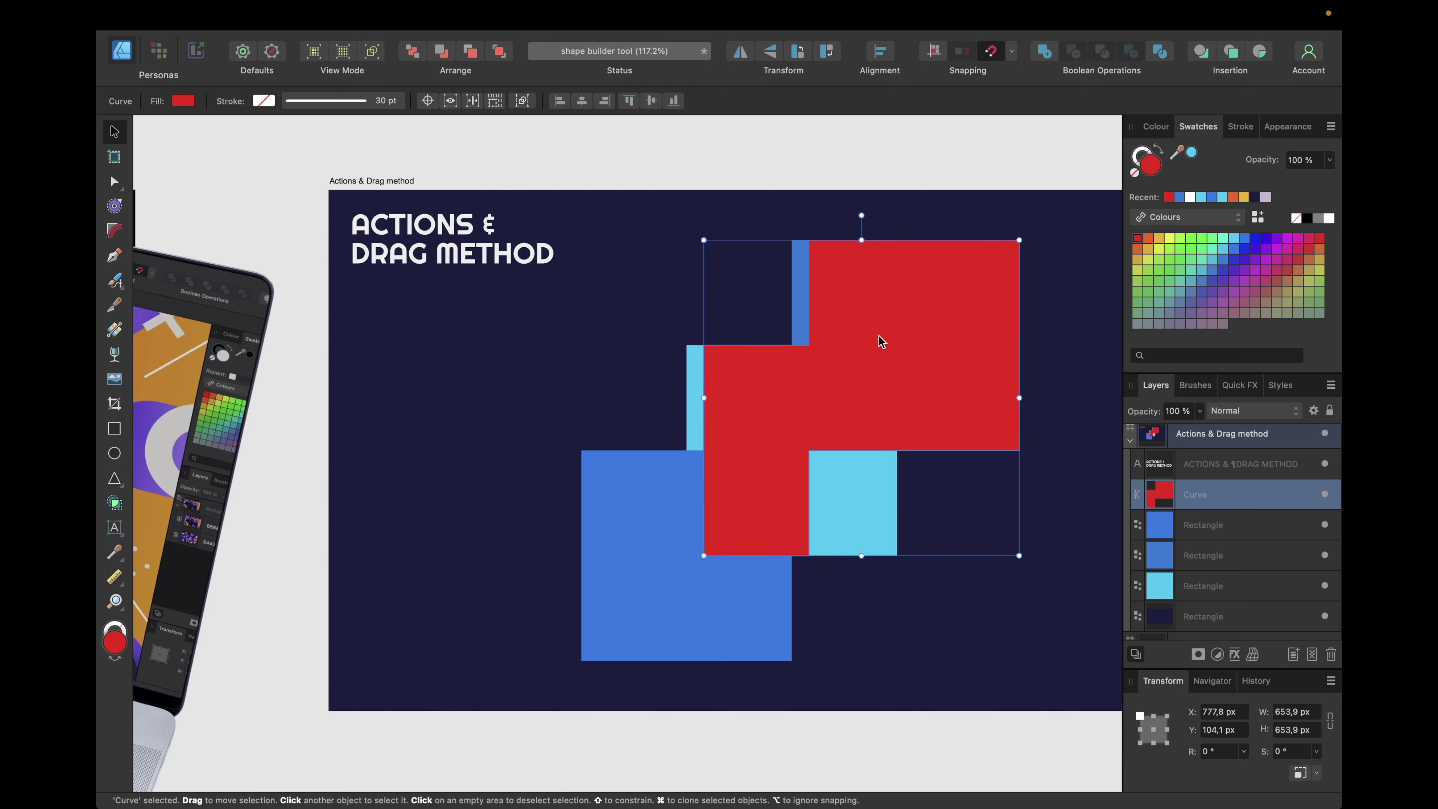
key(Delete)
click(589, 195)
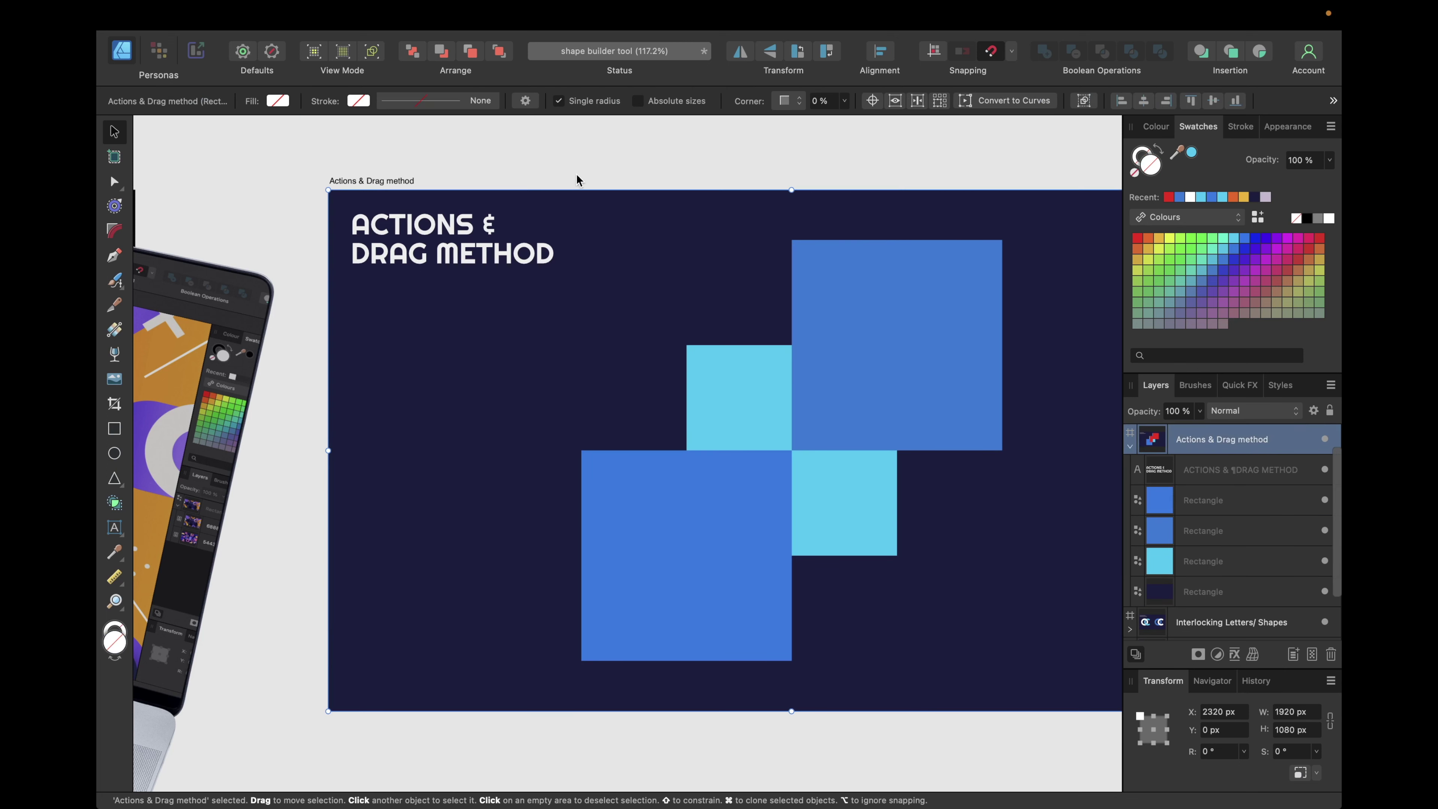
Step: Select the three squares, try a freehand Shape Builder stroke into the upper overlap, undo it and switch the drag method to Line
drag(512, 142, 1027, 699)
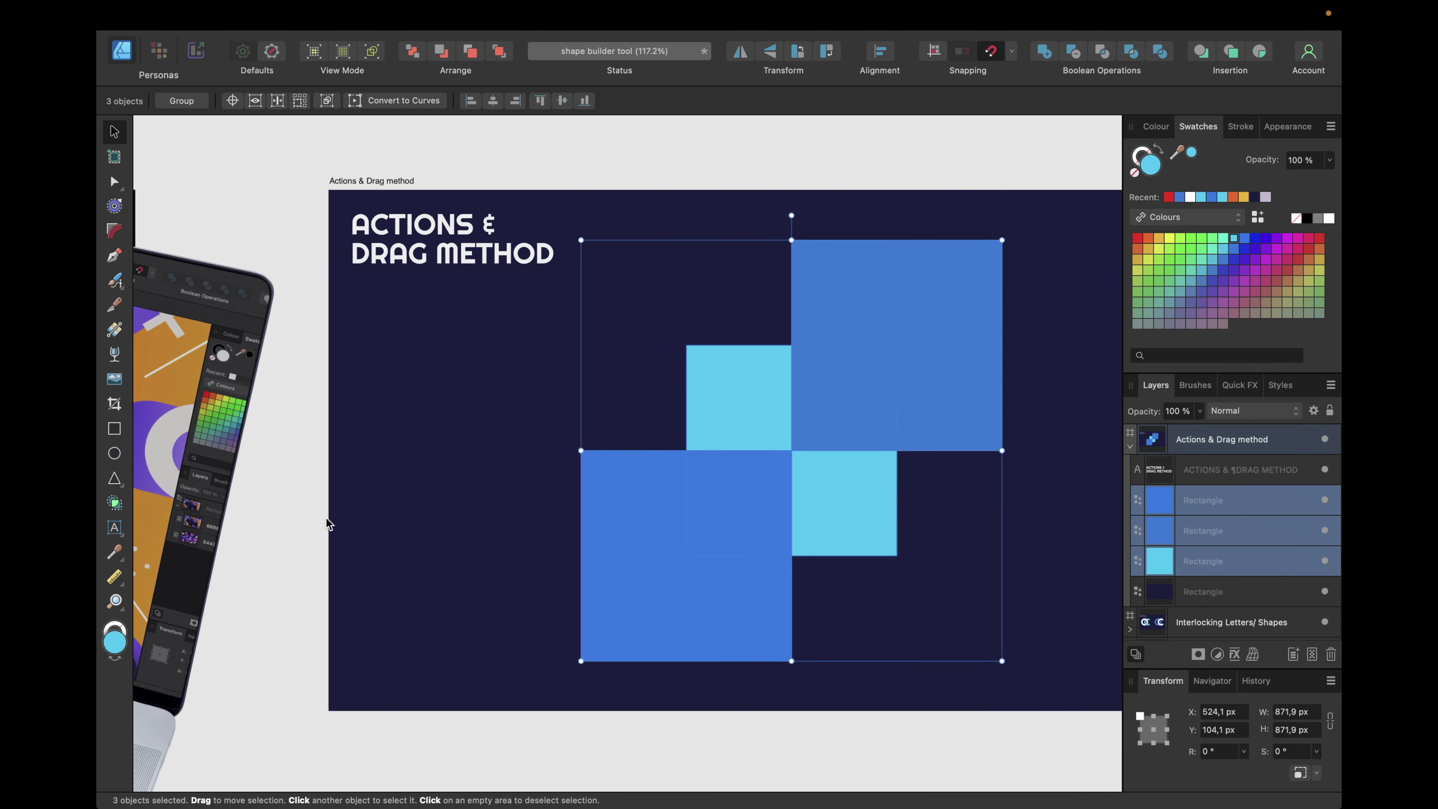
click(115, 503)
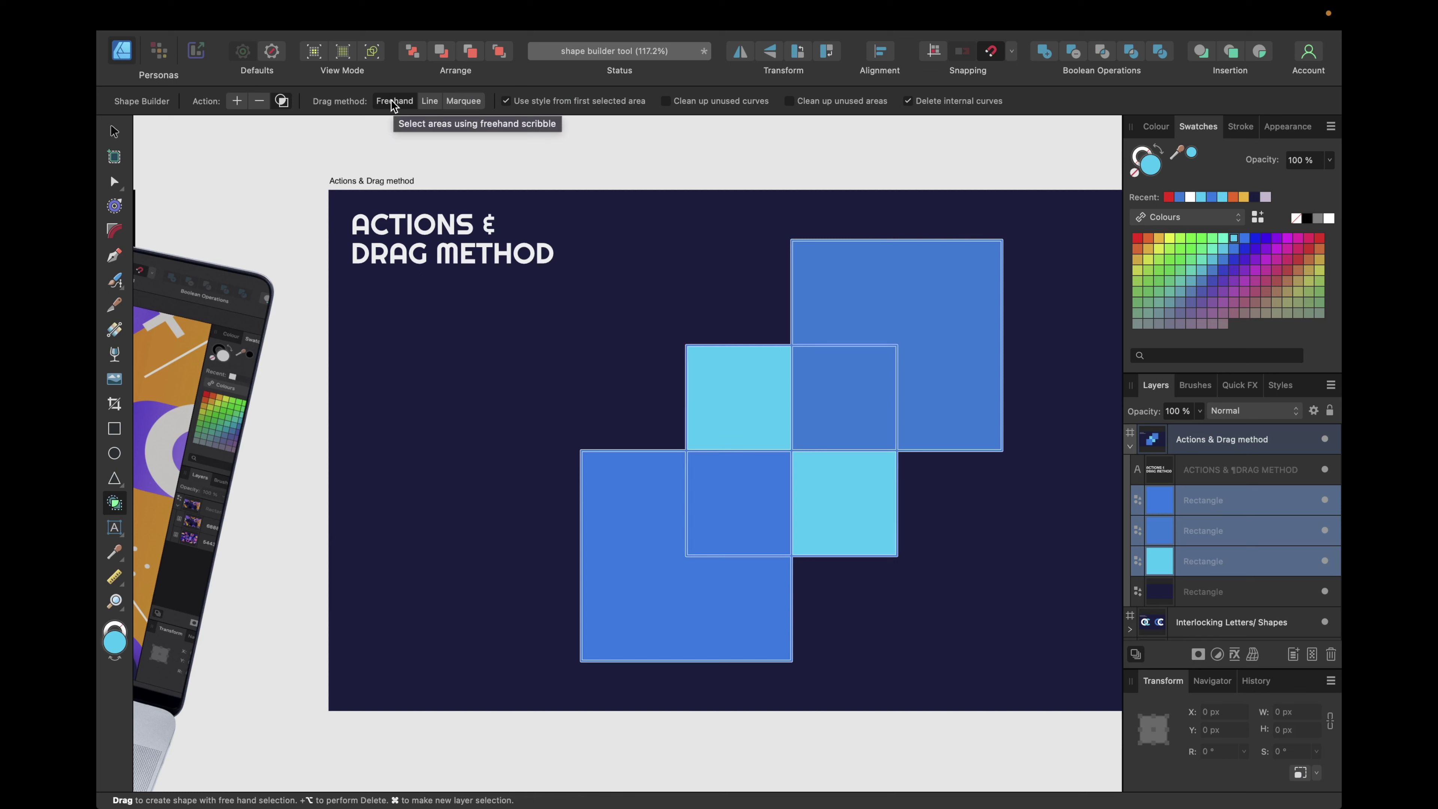
mouse_move(767, 155)
mouse_down()
mouse_move(933, 238)
mouse_move(737, 262)
mouse_move(857, 372)
mouse_move(727, 412)
mouse_move(850, 378)
mouse_up()
key(super+z)
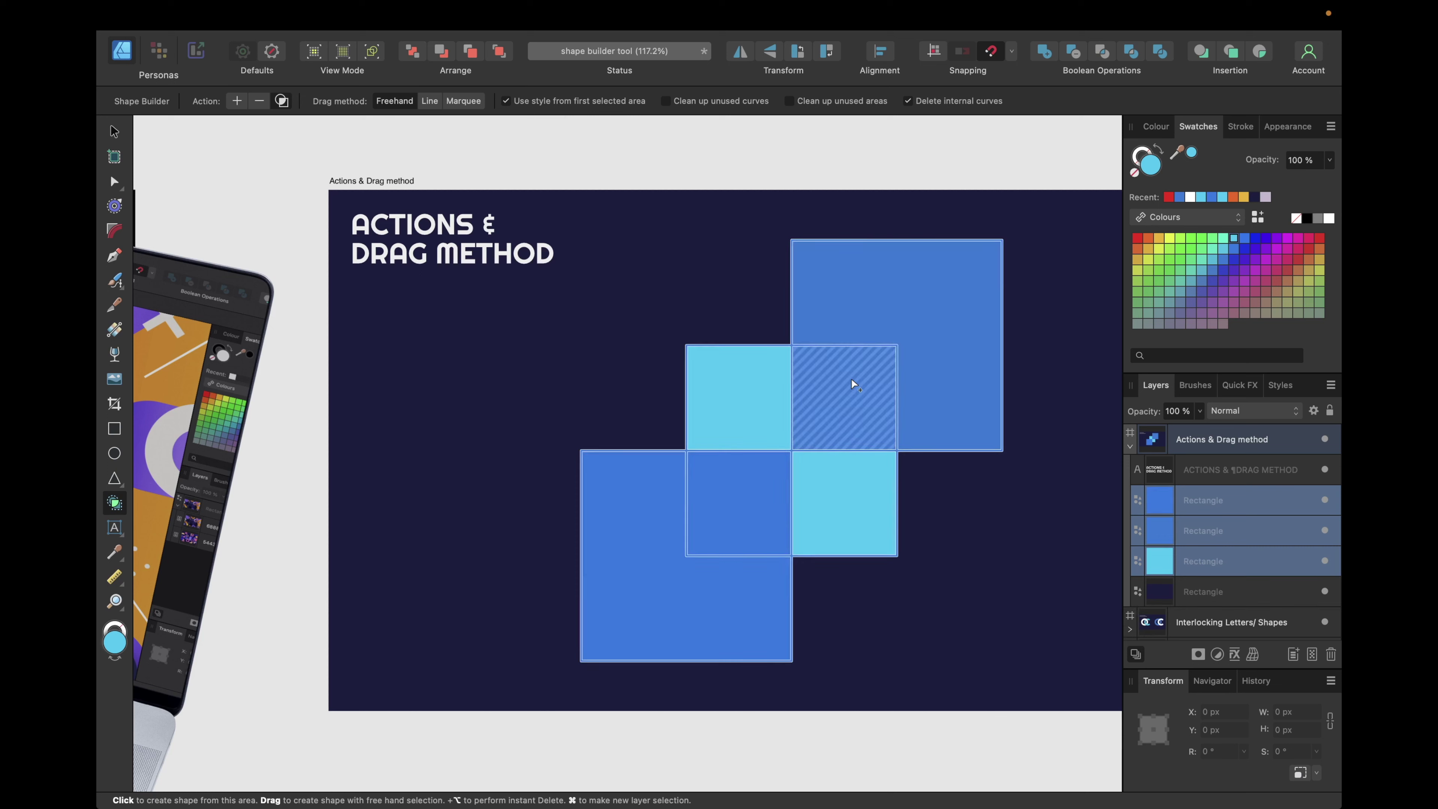
click(429, 100)
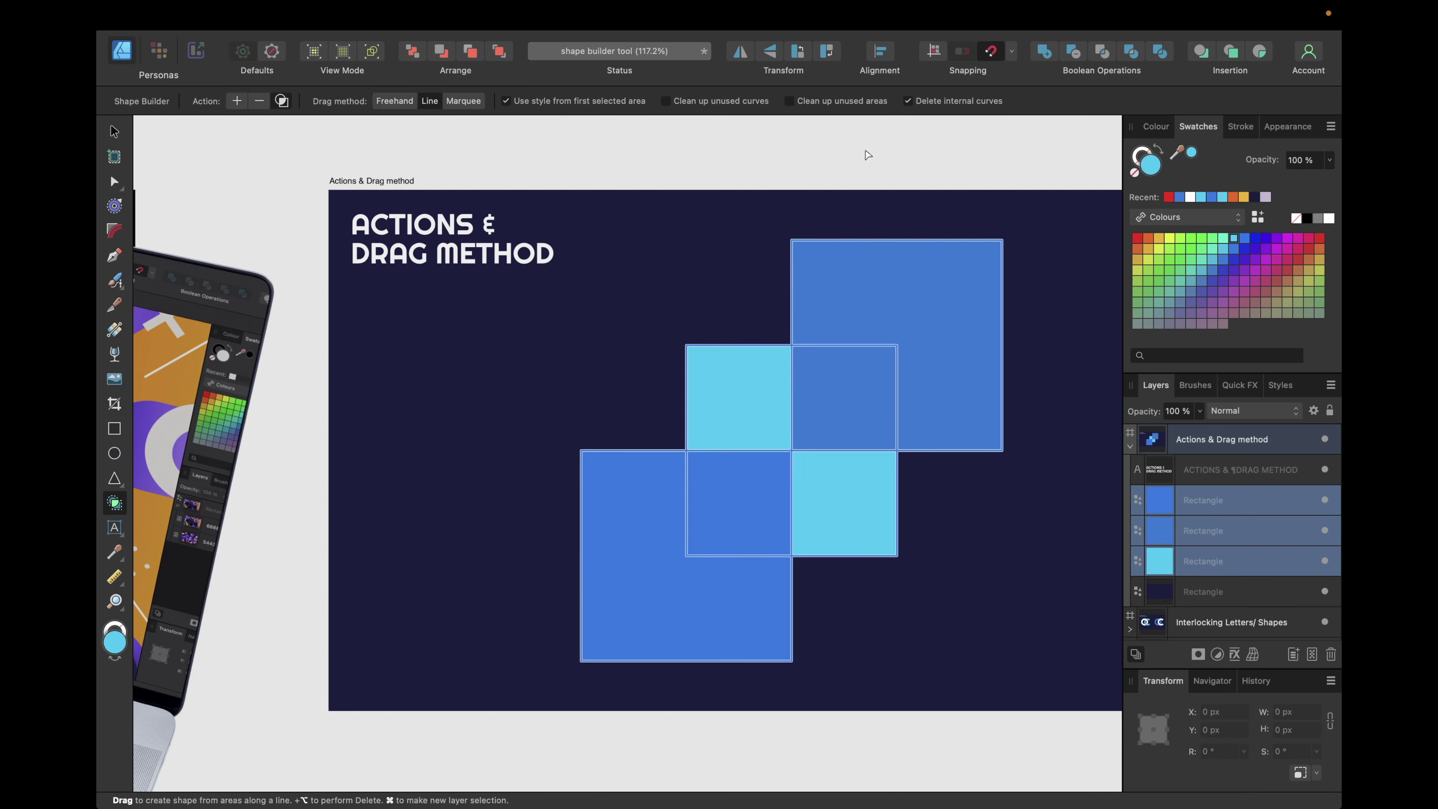
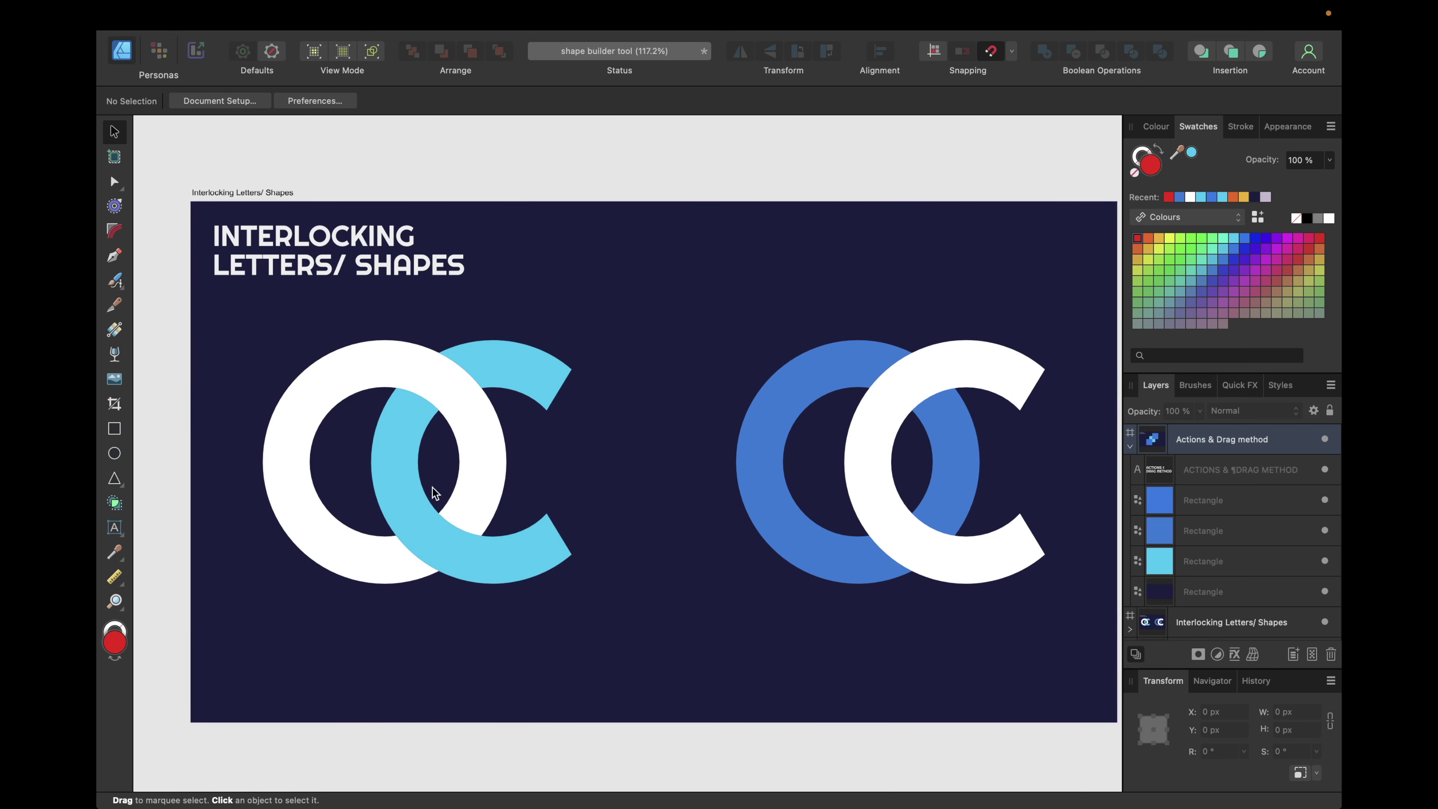
Step: Select the overlapping blue O and white C on the Interlocking Letters artboard and set the Shape Builder to the Add action
scroll(582, 598, right, 2)
scroll(582, 597, down, 1)
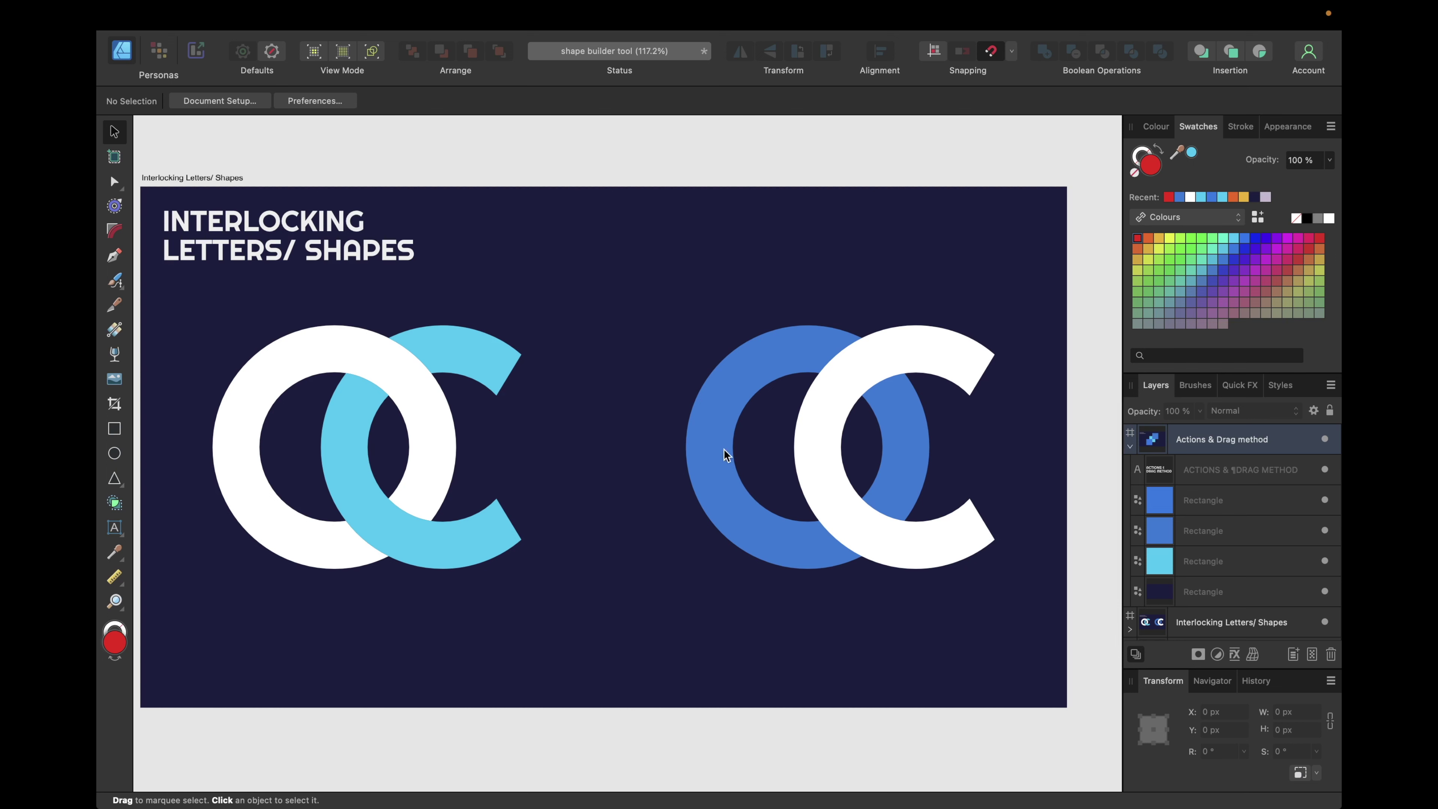
drag(640, 158, 1046, 625)
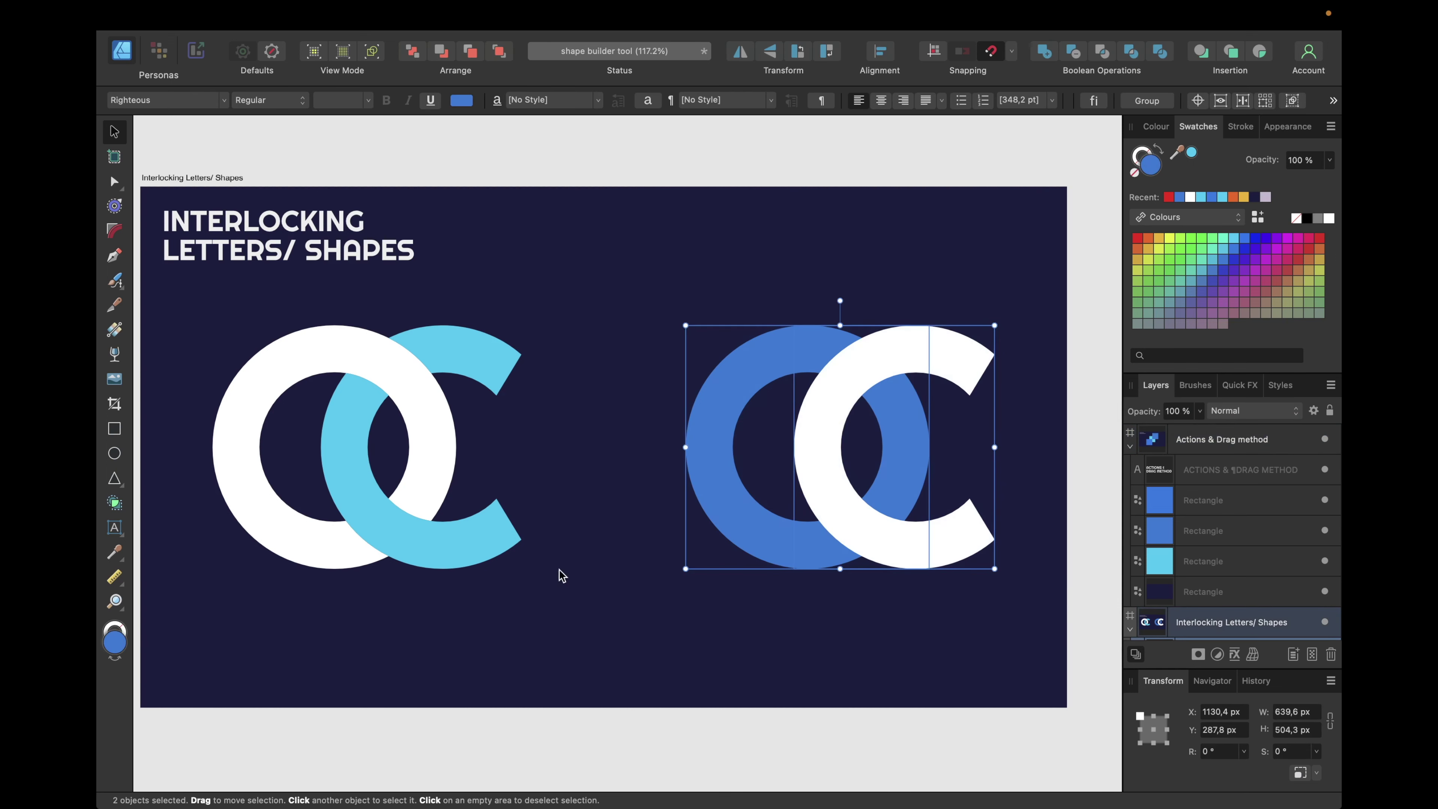
click(115, 504)
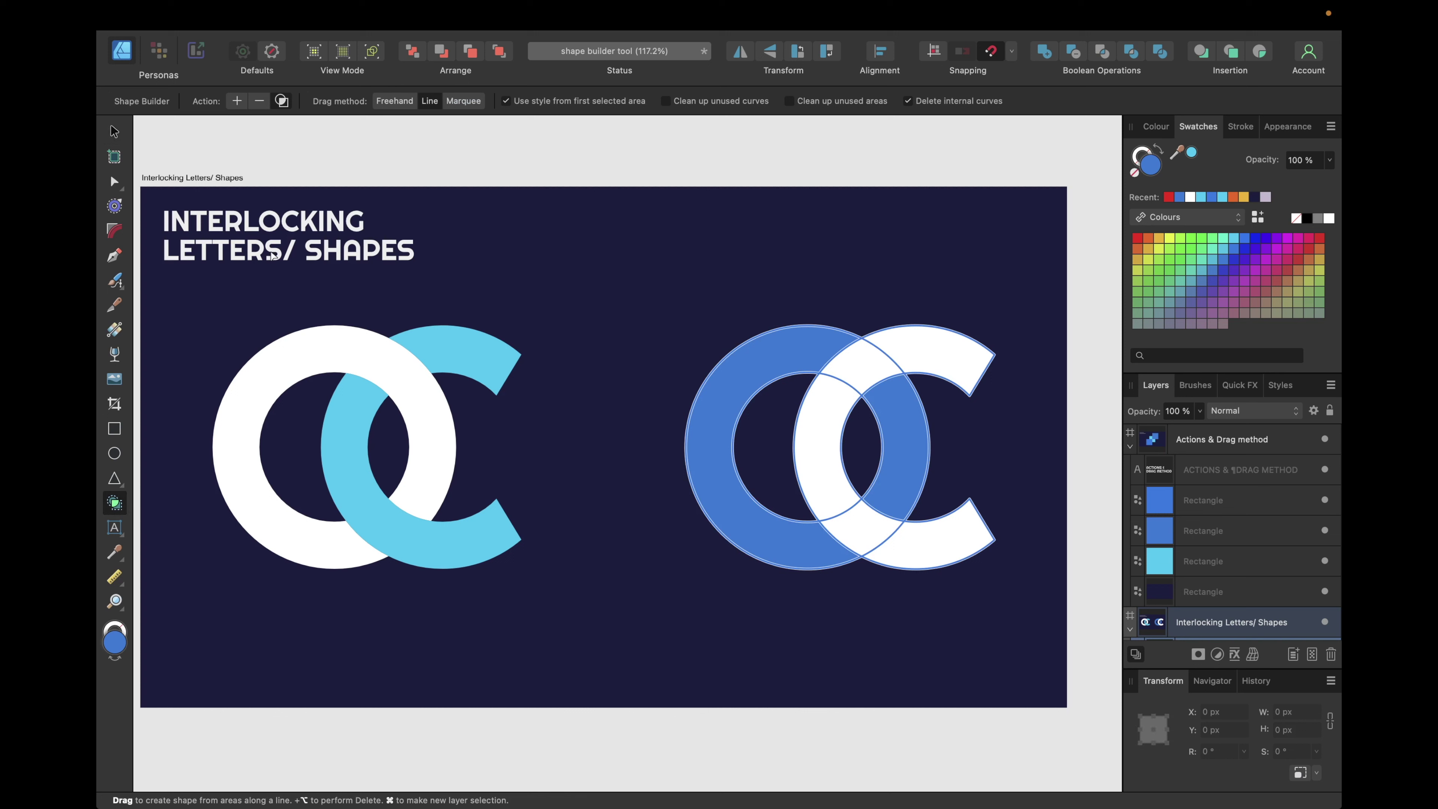
click(237, 103)
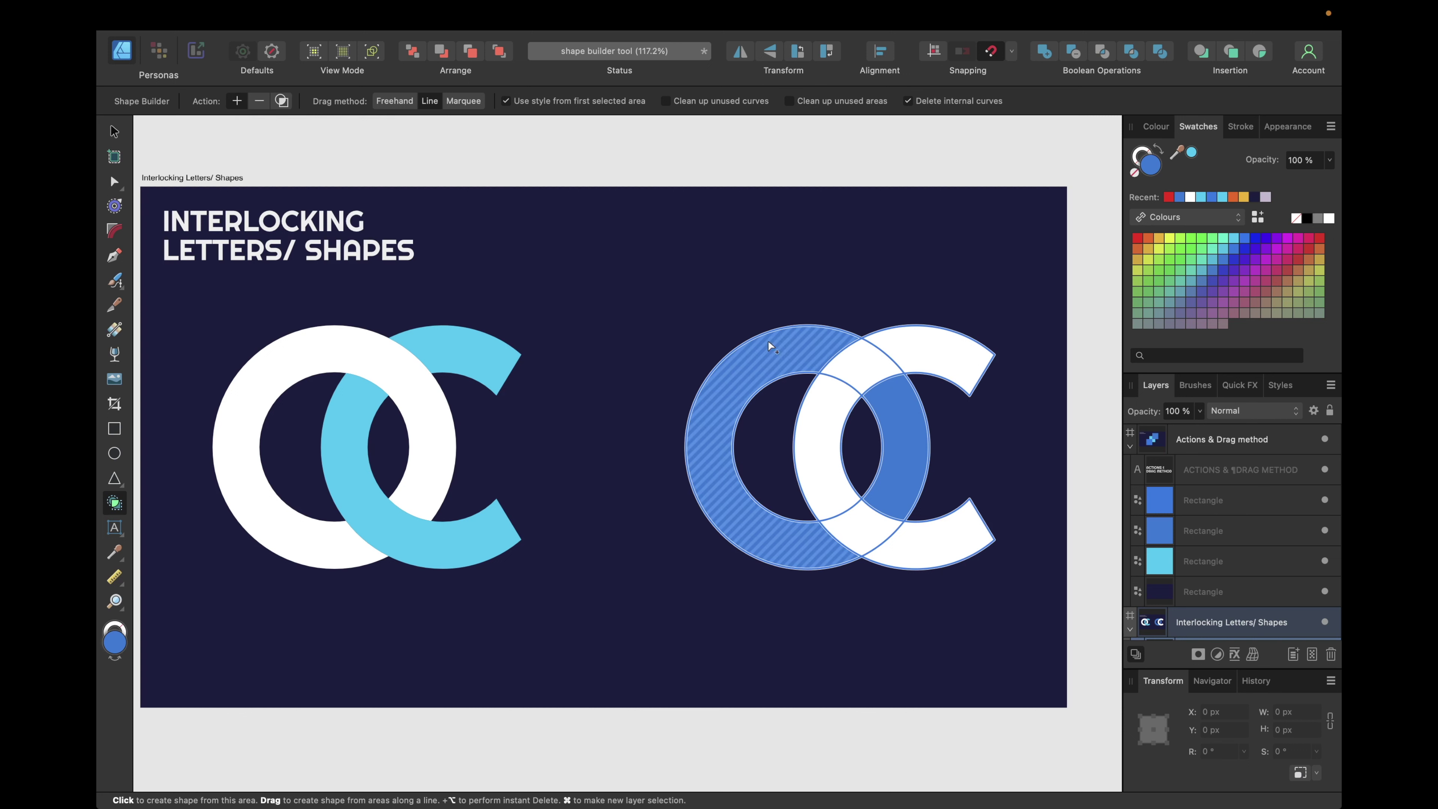
Step: Try adding the O's visible blue areas one at a time with the Shape Builder and undo it
click(898, 436)
click(711, 505)
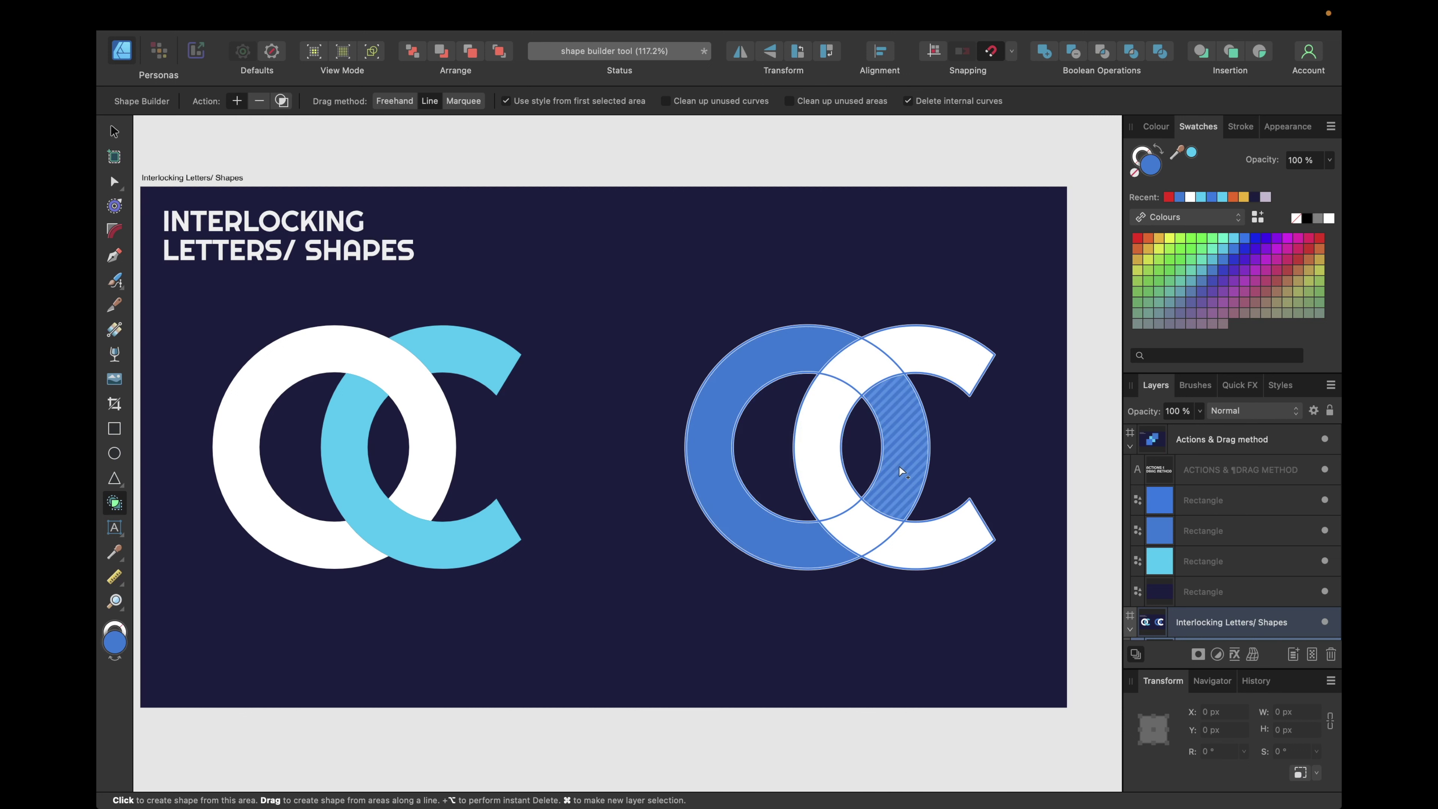
click(769, 345)
key(super+z)
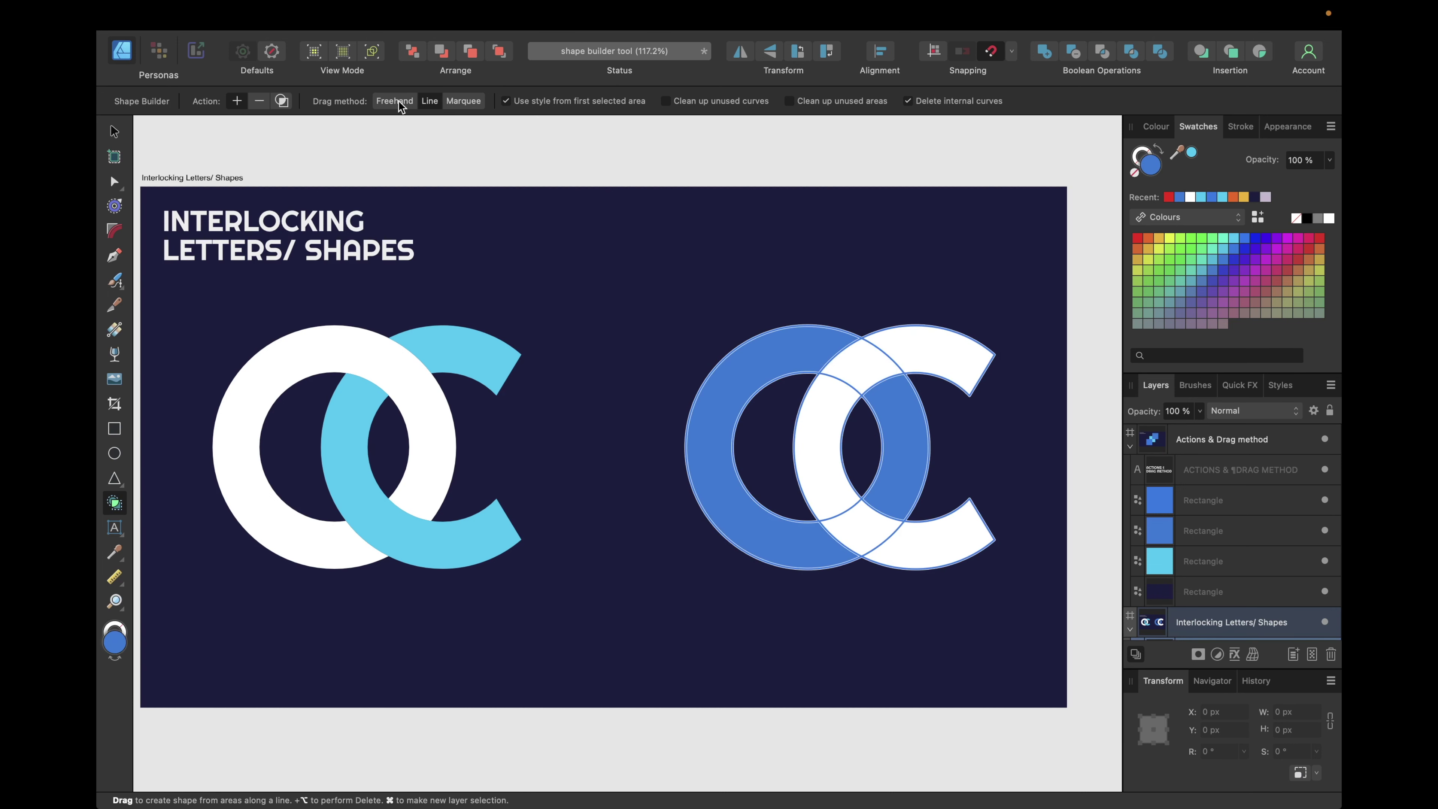
Step: Build a continuous blue O and the remaining C pieces with freehand Shape Builder strokes, and fill the C pieces red
mouse_move(899, 427)
mouse_down()
mouse_move(875, 361)
mouse_move(819, 343)
mouse_up()
drag(720, 391, 715, 403)
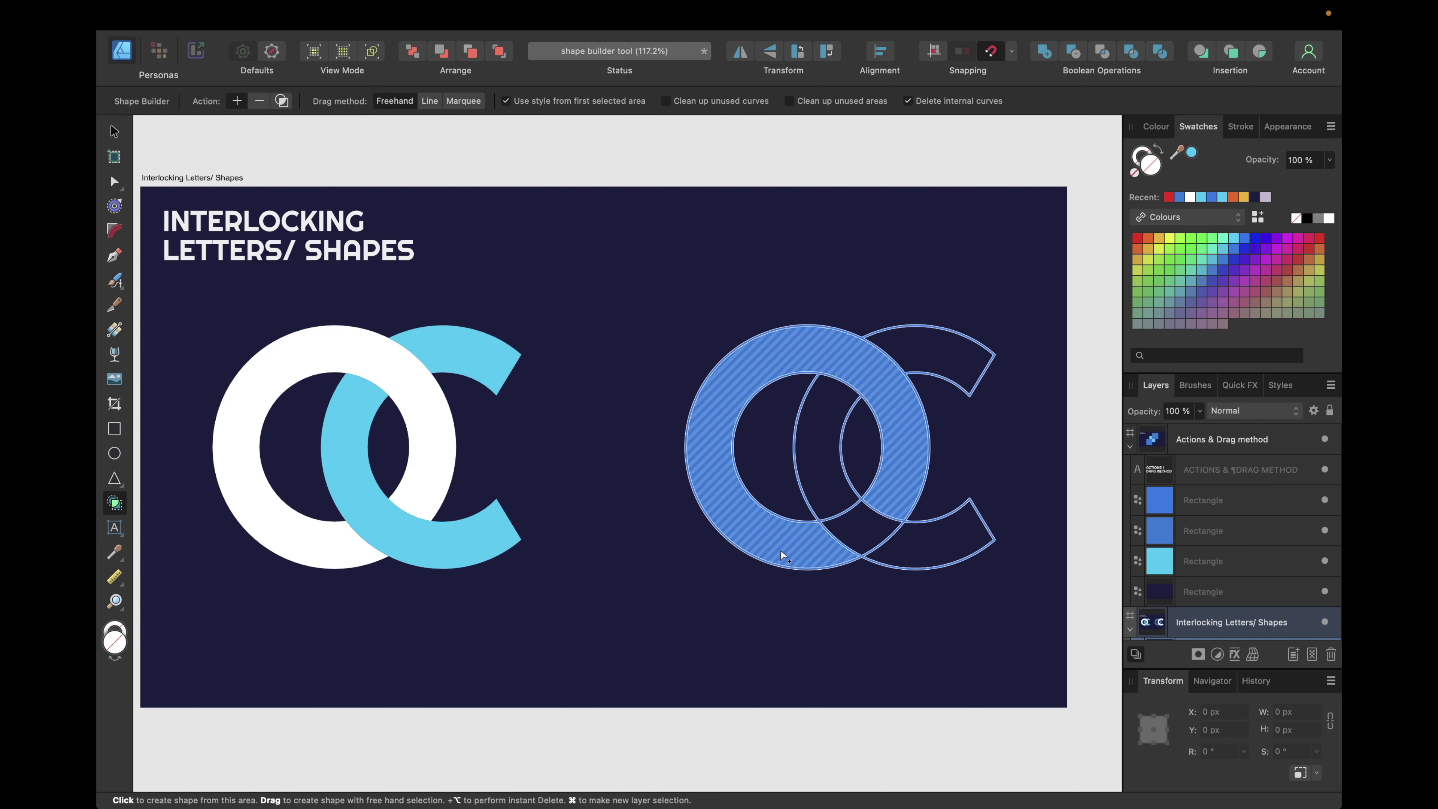
mouse_move(829, 409)
mouse_down()
mouse_move(830, 453)
mouse_move(888, 562)
mouse_up()
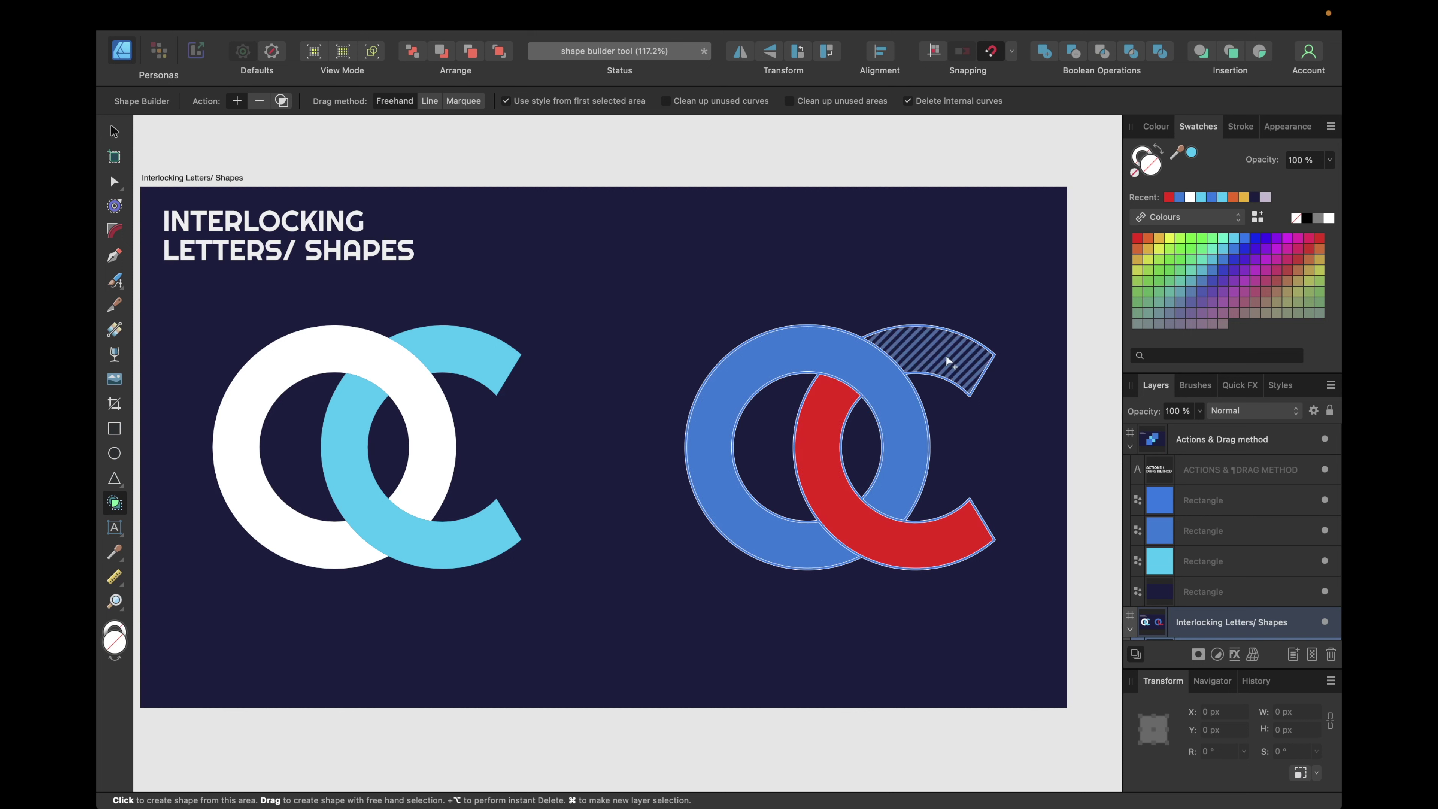
click(113, 133)
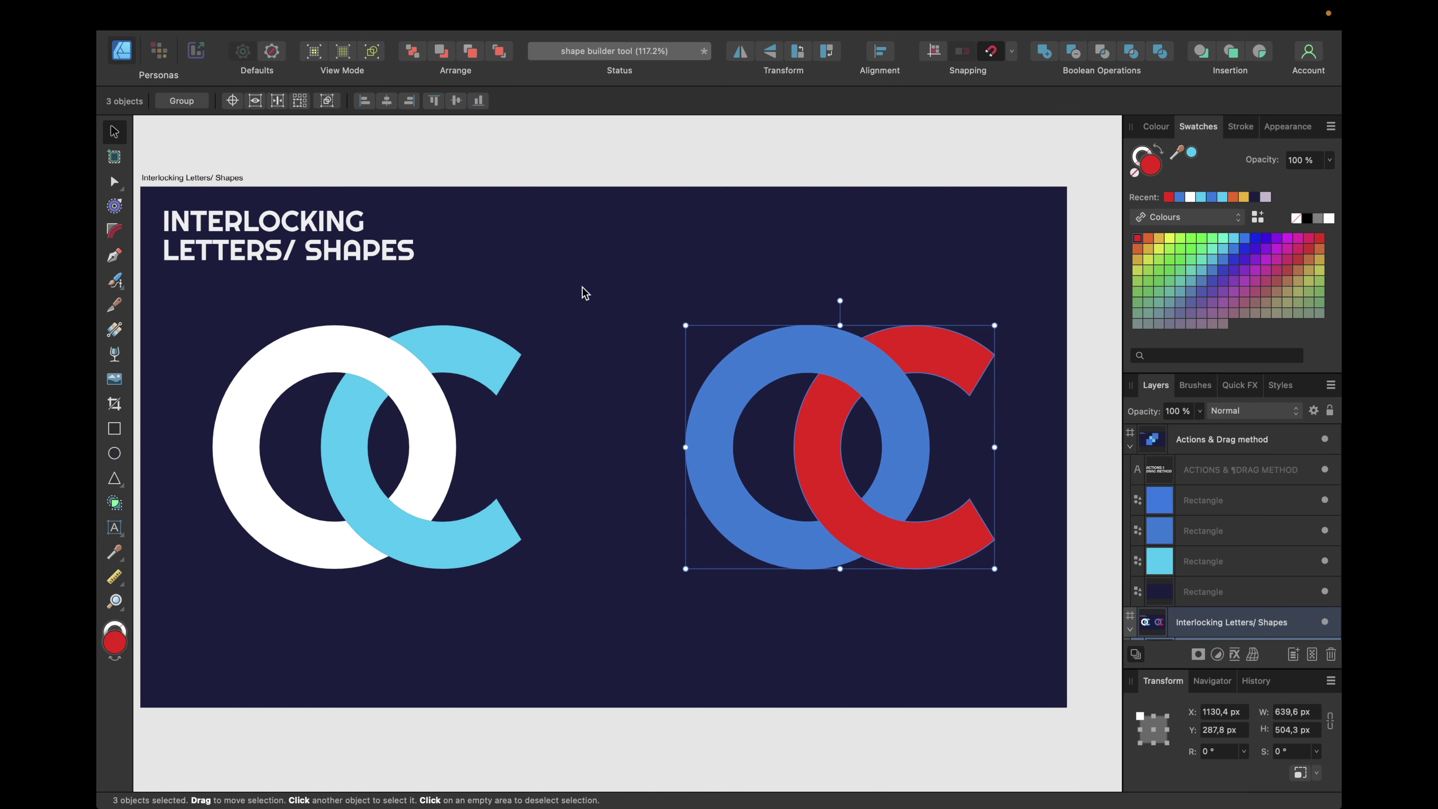
Step: Select the two red curve layers, combine them into a single C with Boolean Add and deselect everything
scroll(1183, 521, down, 5)
click(1214, 503)
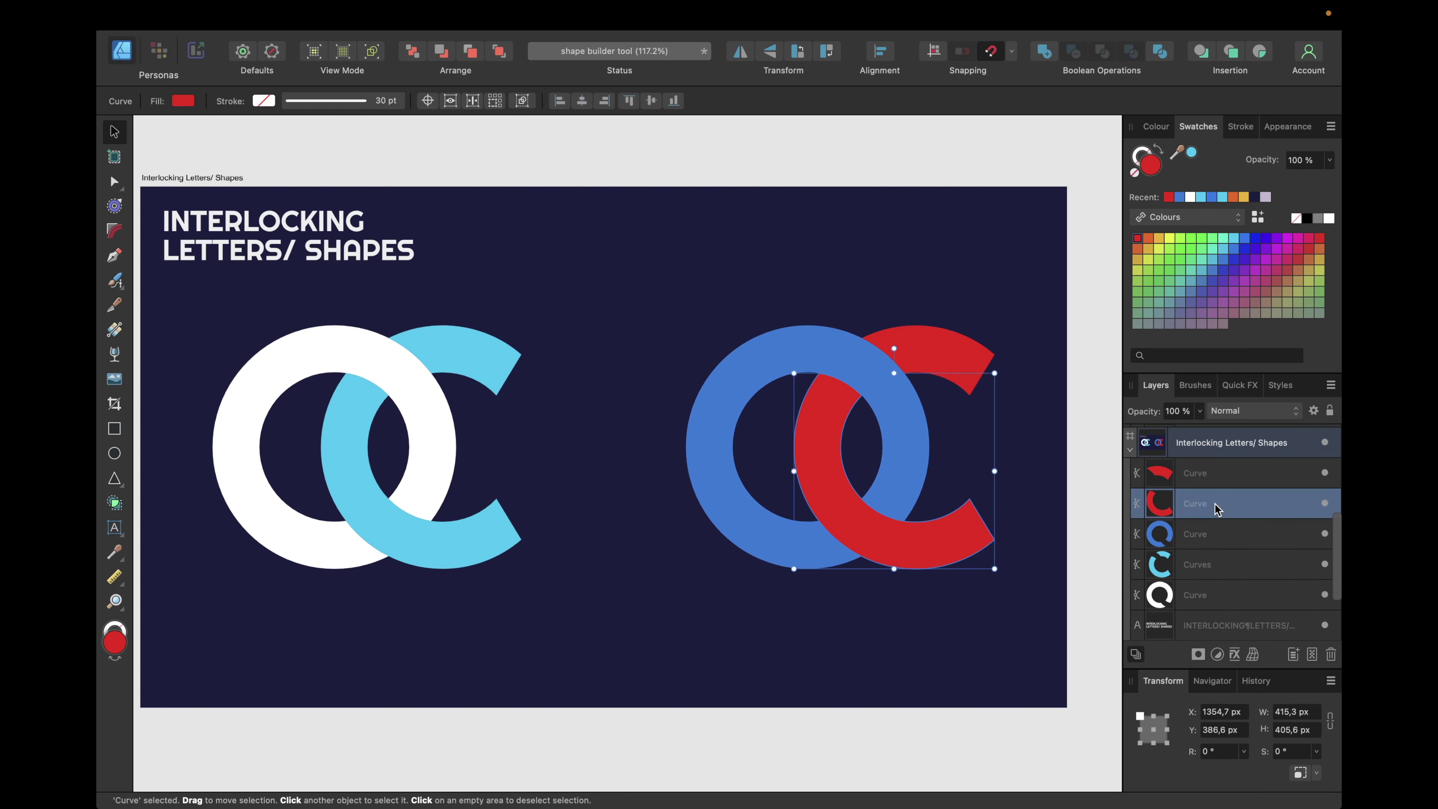
shift+click(1189, 480)
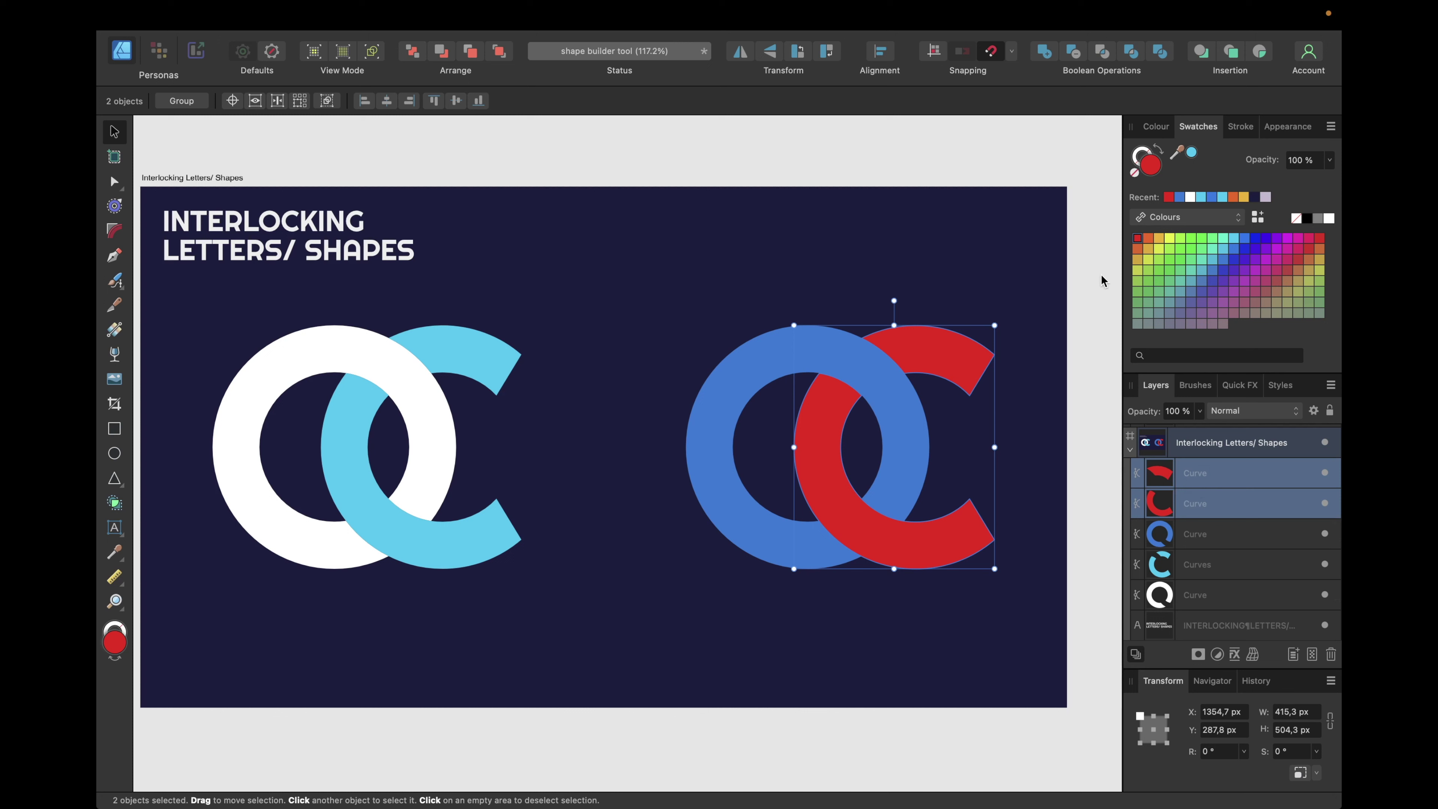
click(1044, 56)
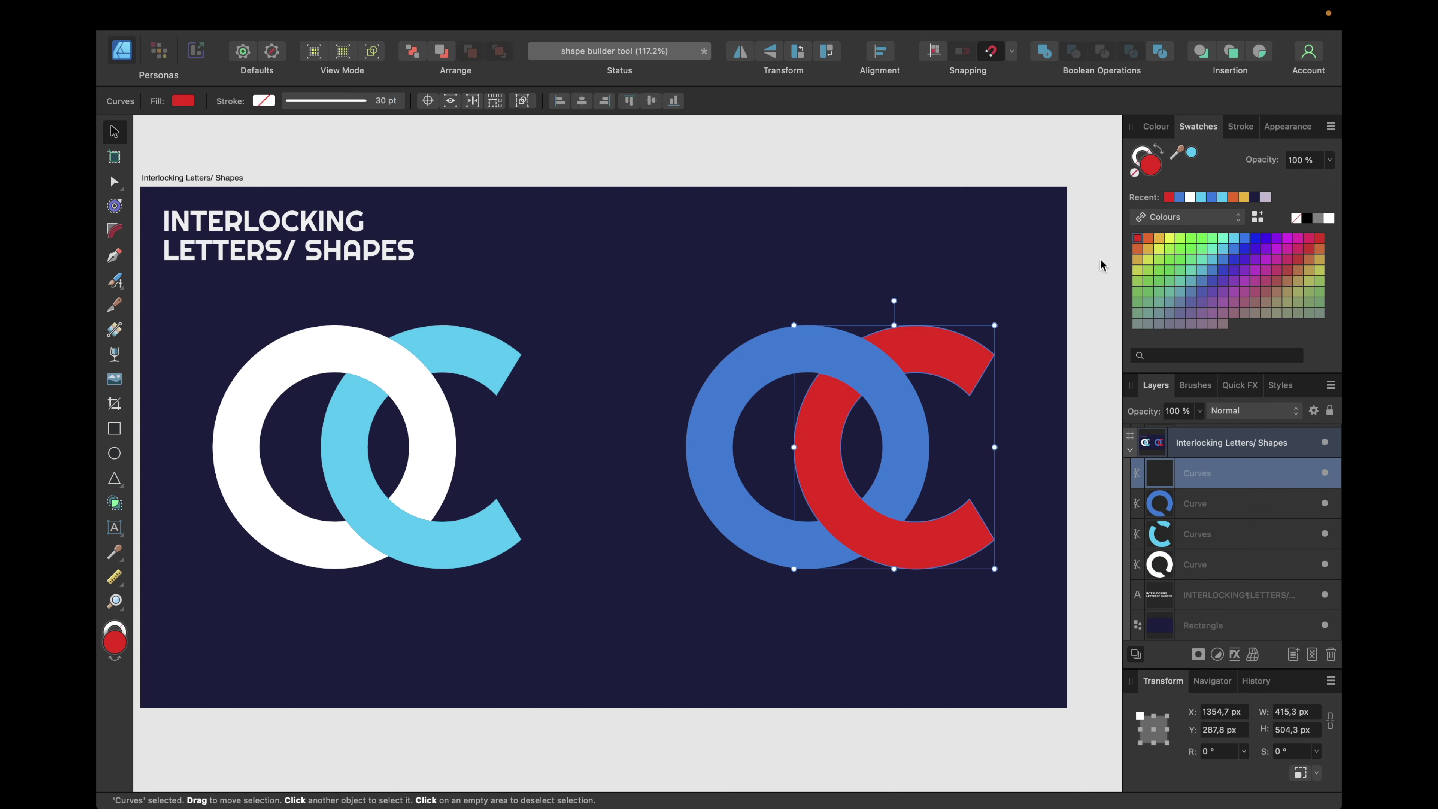
click(1205, 505)
click(1196, 477)
click(1098, 313)
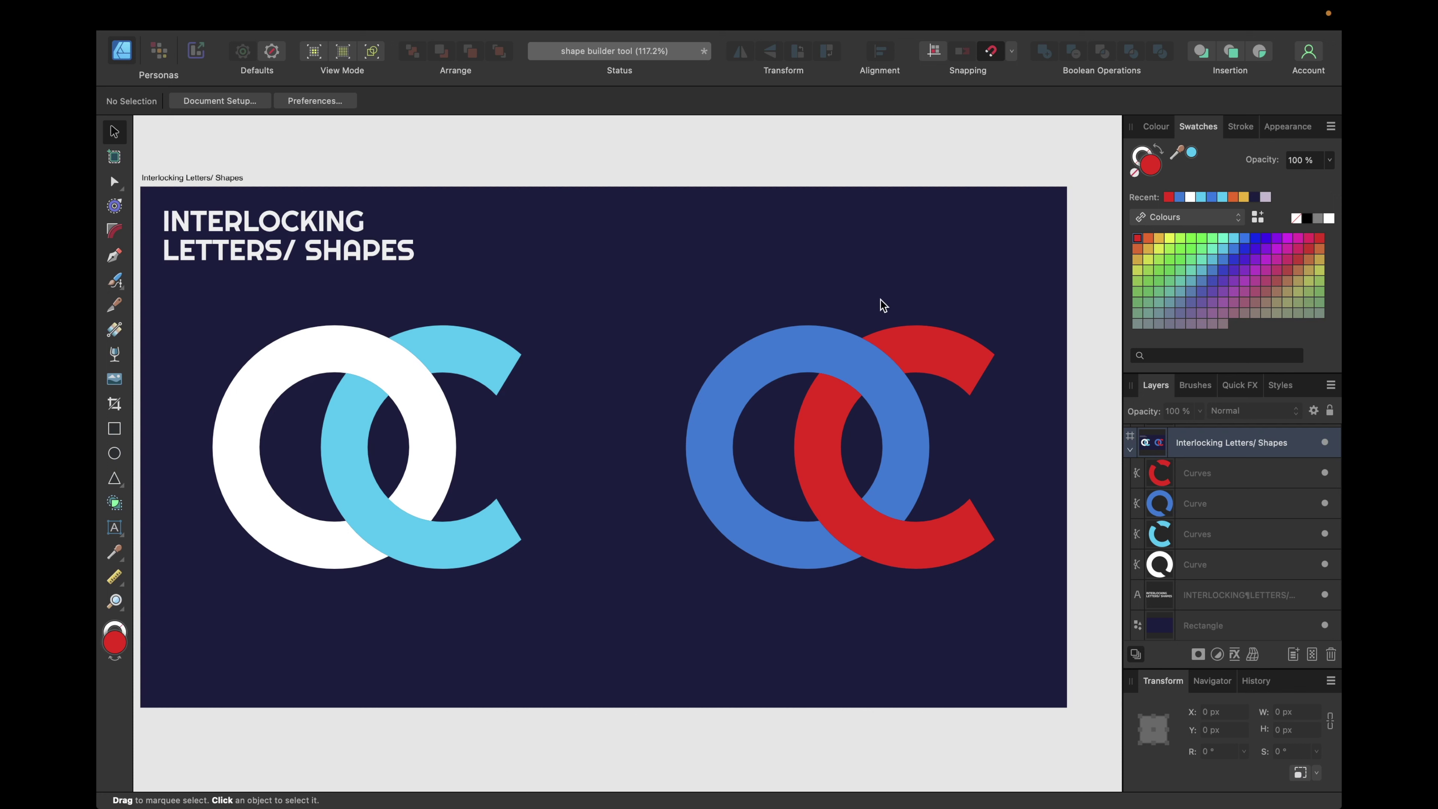
Step: Undo the interlocking edits back to the original blue O and white C, and clear the selection
key(super+z)
key(super+z)
key(super+z)
key(super+z)
key(super+z)
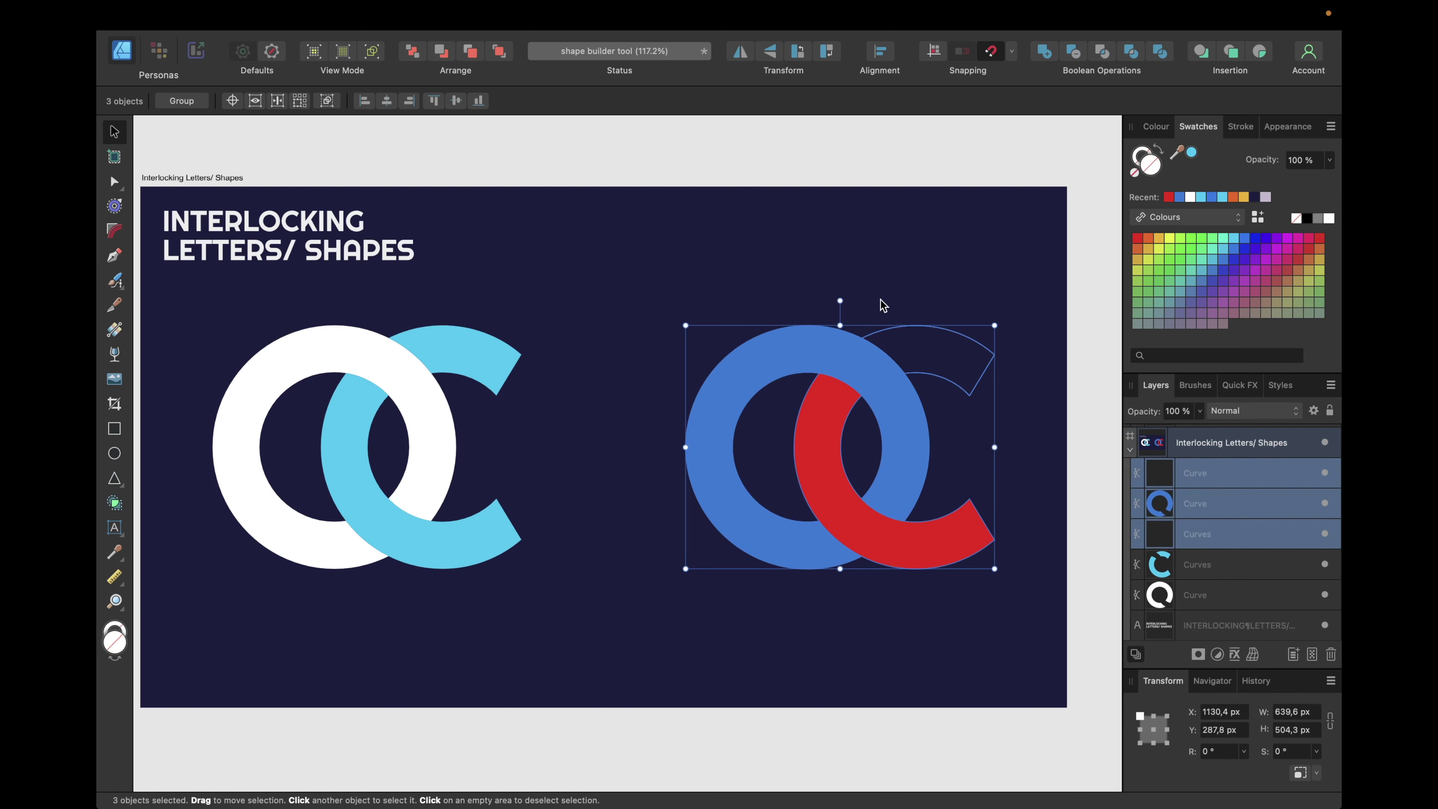
key(super+d)
Step: Examine how the white and blue group on the Easy Challenging Shapes artboard is built by selecting its triangles one by one
scroll(880, 299, right, 3)
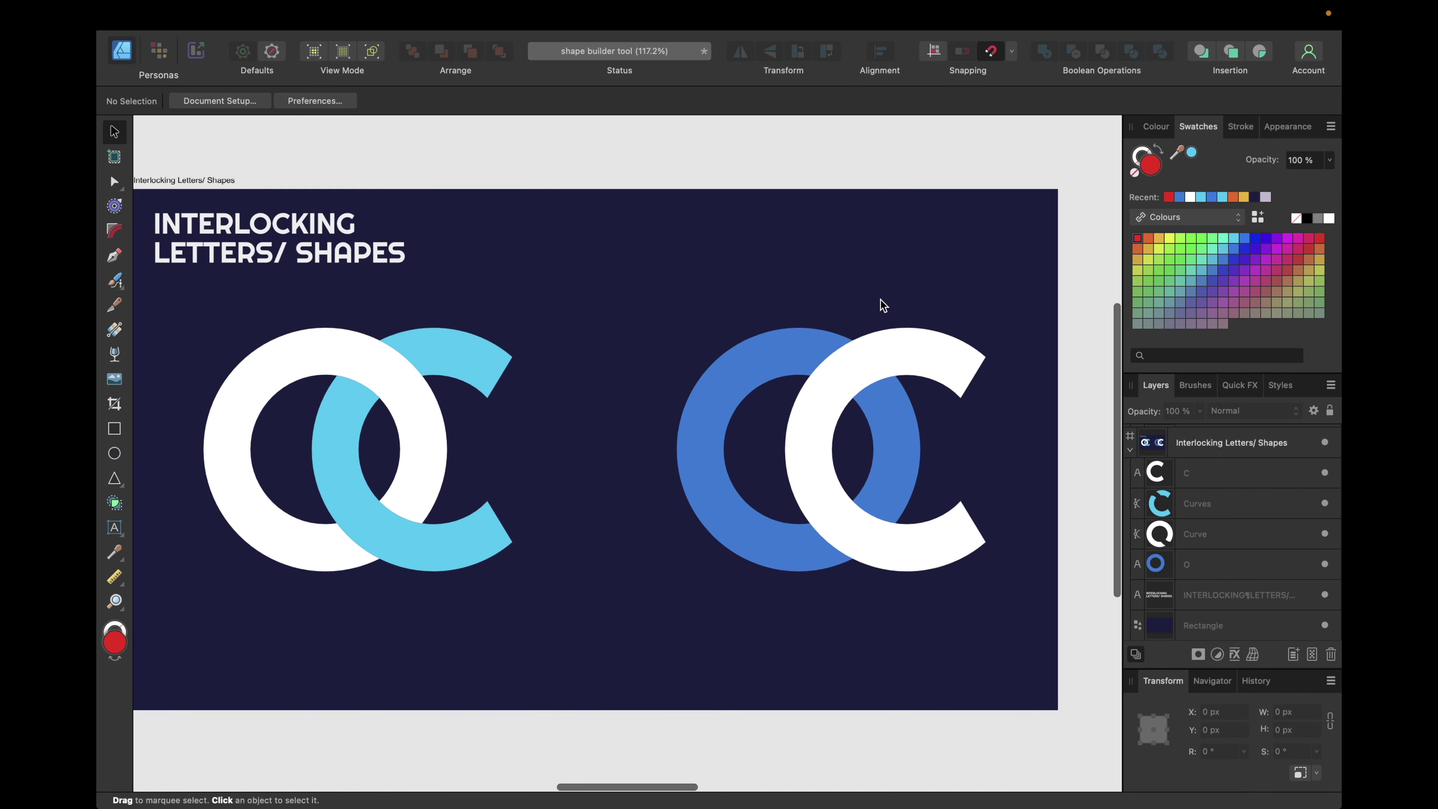
scroll(879, 299, right, 20)
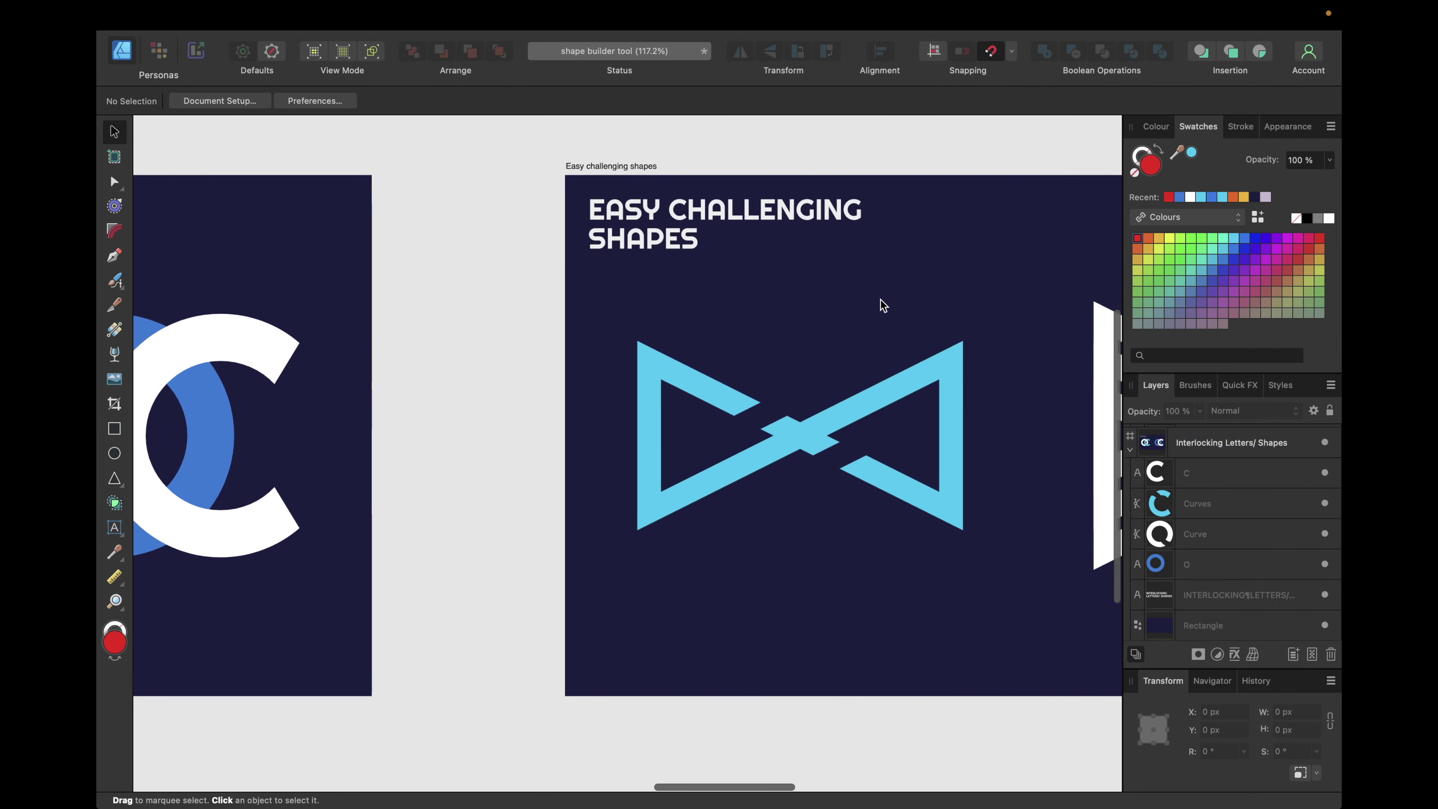
scroll(880, 299, right, 3)
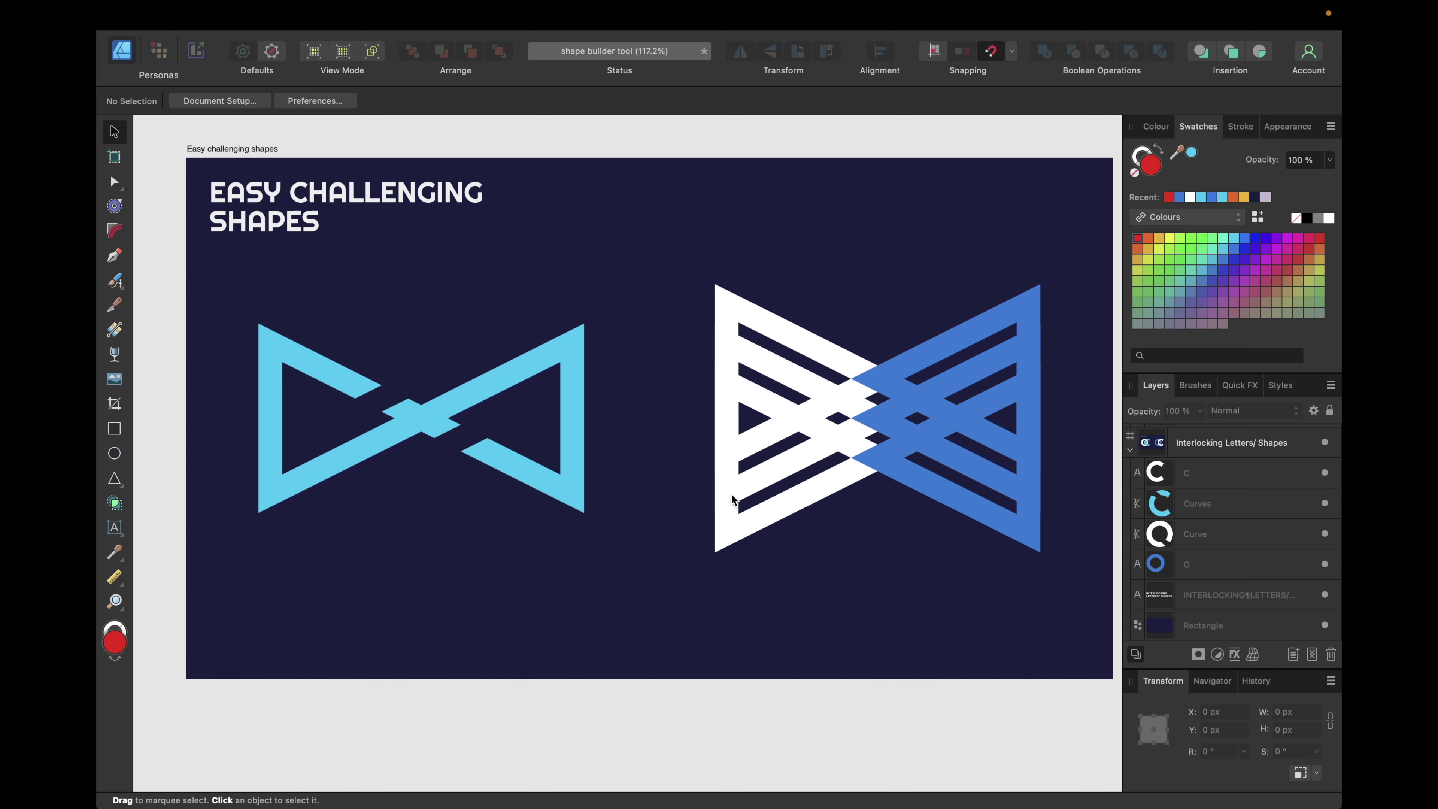
click(737, 358)
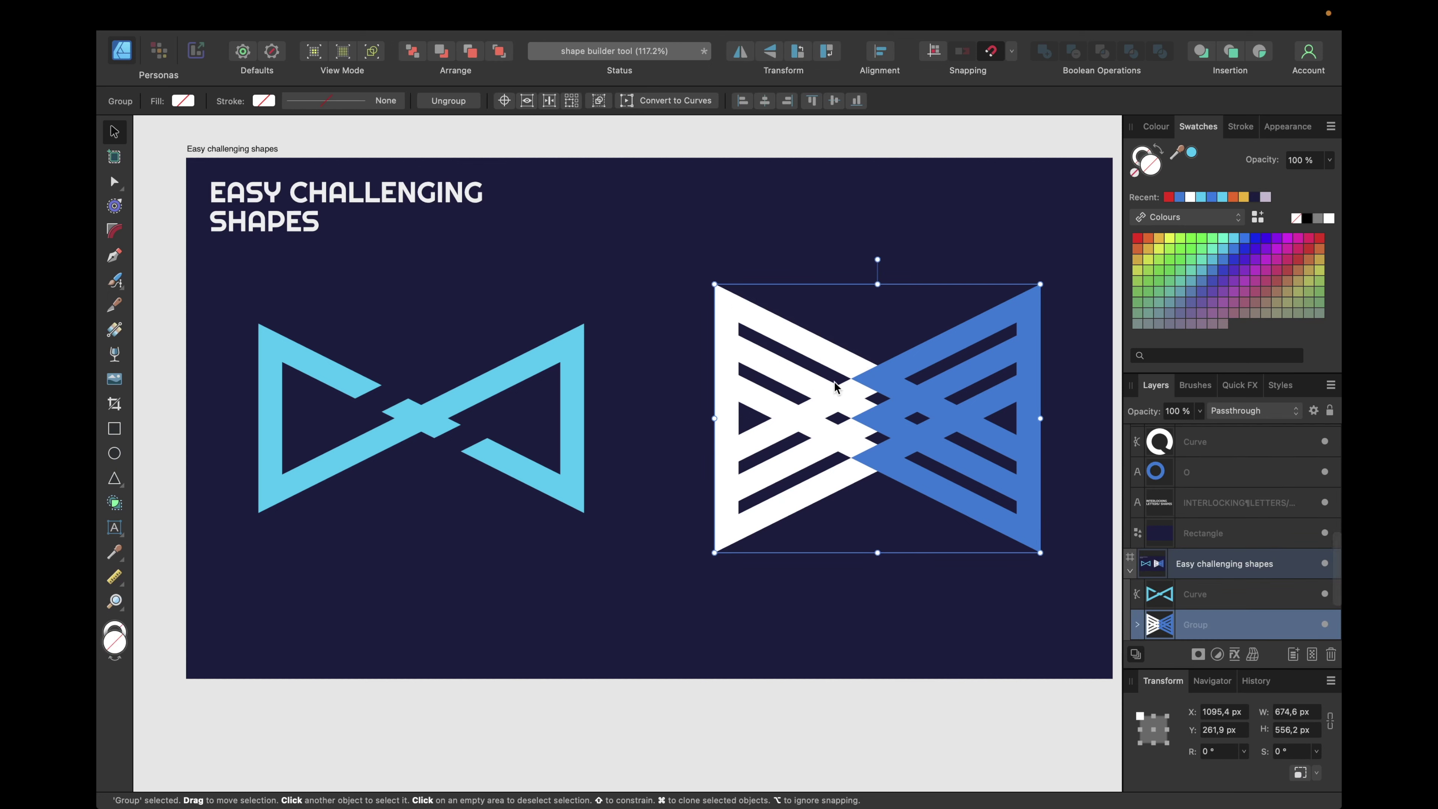
double_click(774, 366)
click(749, 314)
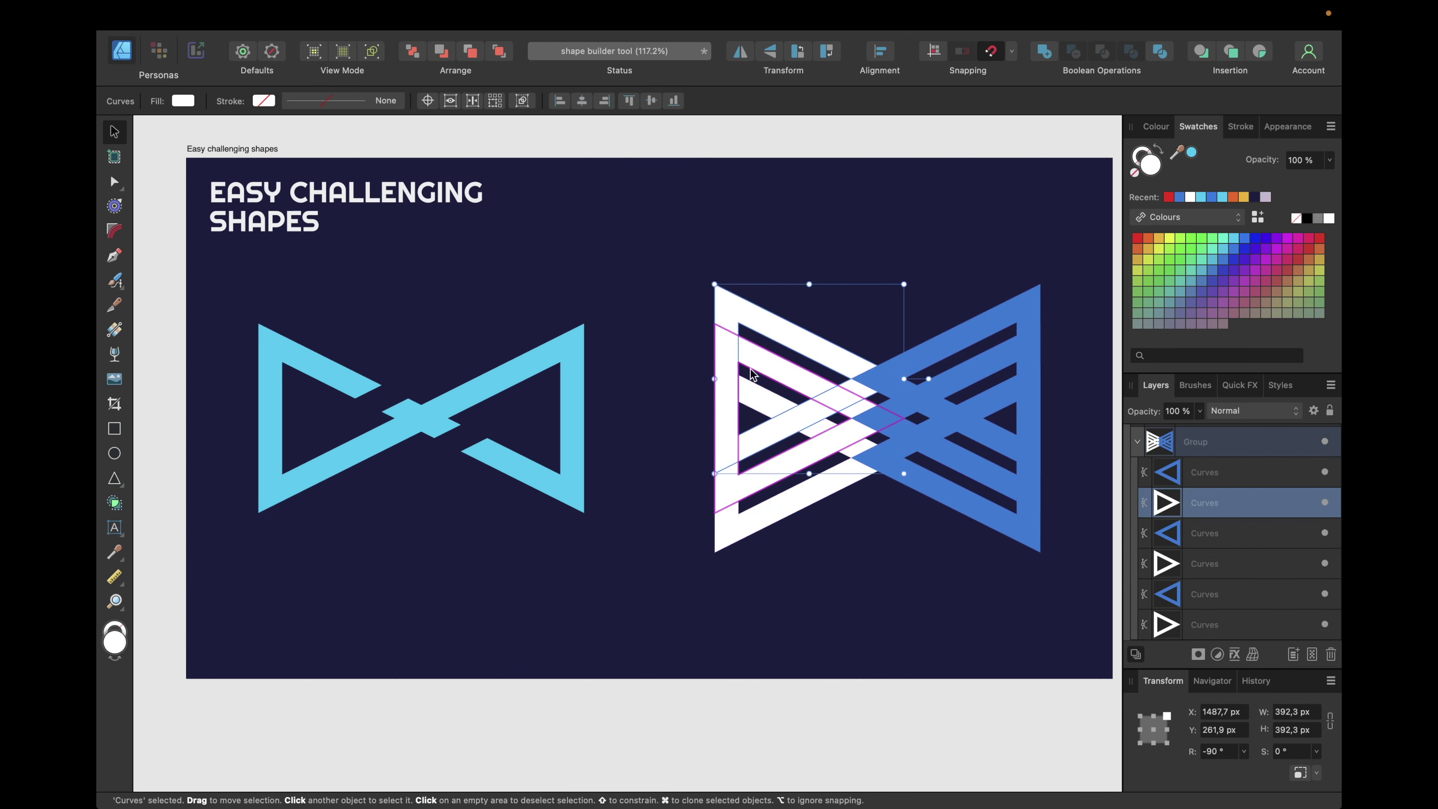
click(781, 397)
click(963, 344)
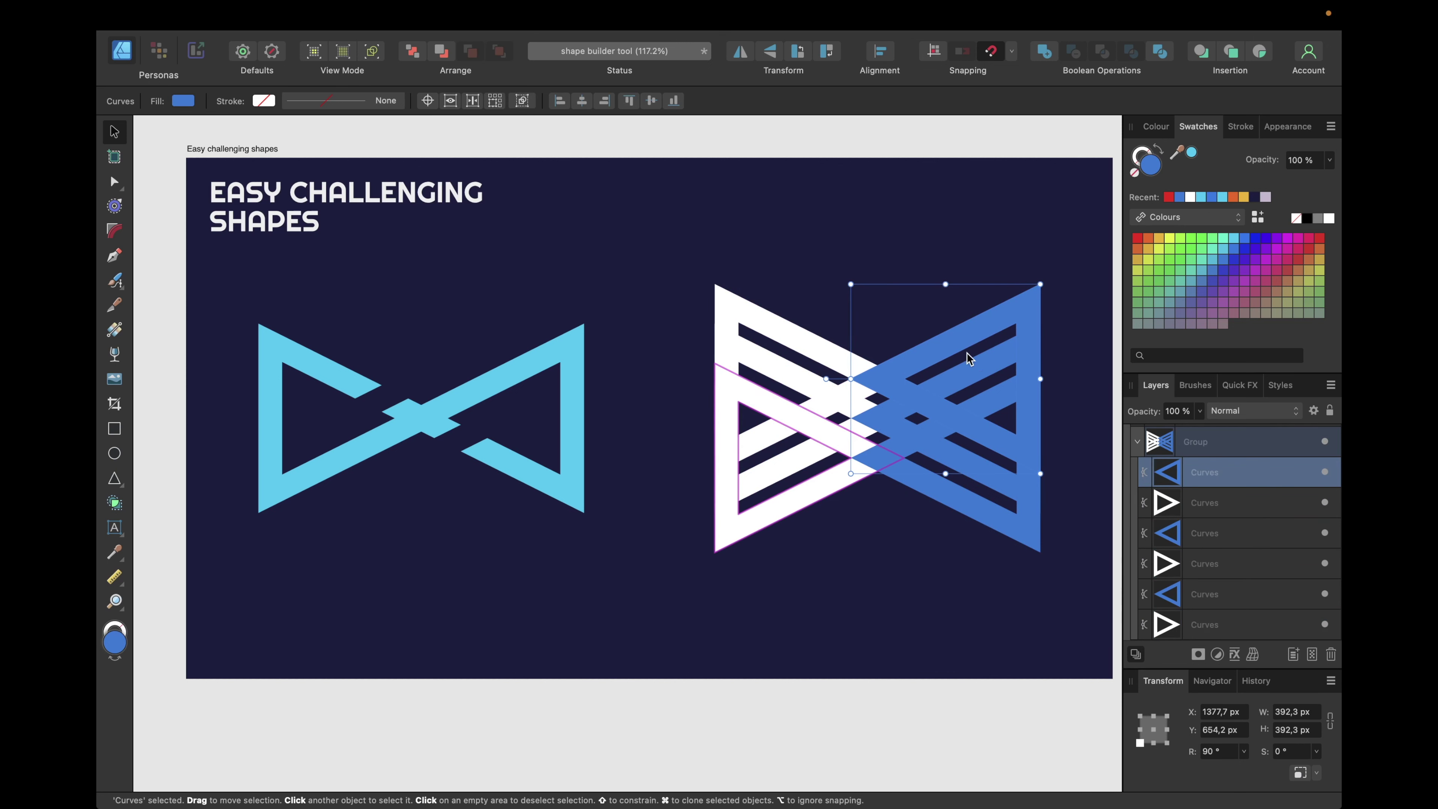
click(969, 377)
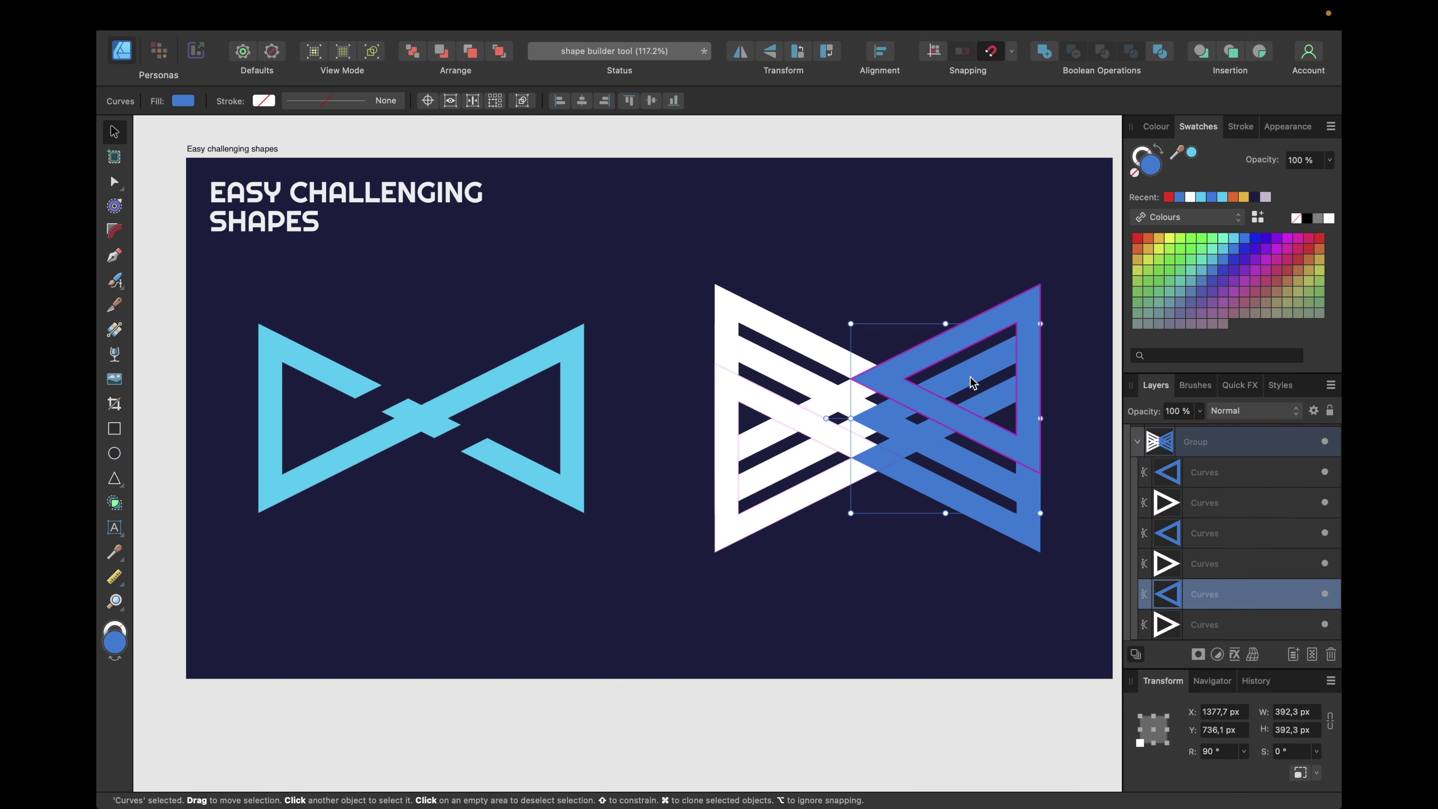
click(943, 488)
click(759, 138)
scroll(758, 133, right, 2)
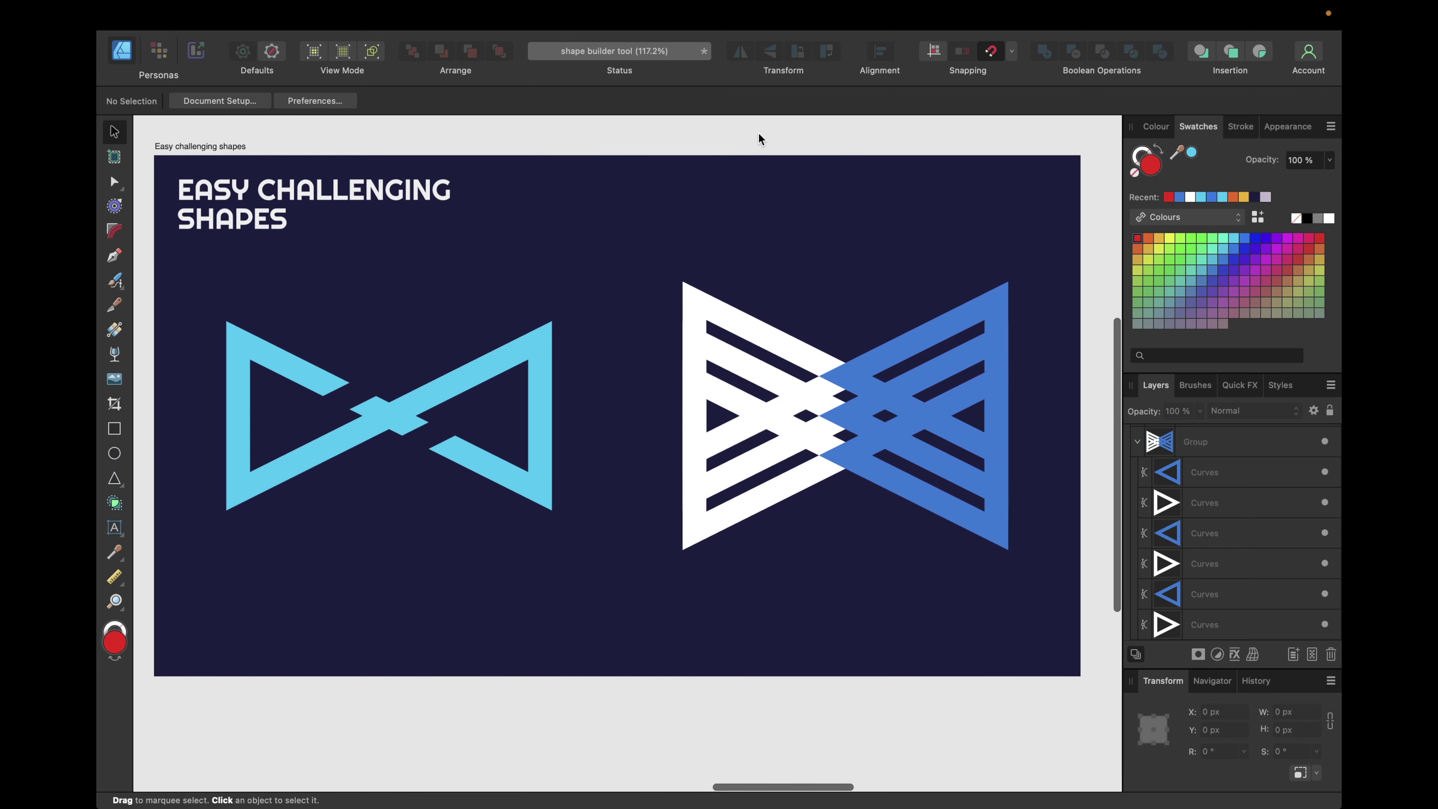
Step: Select the triangle group and build a bow-tie shape matching the cyan one, using Create New Shape and a freehand stroke through its areas
drag(666, 137, 1052, 611)
click(115, 502)
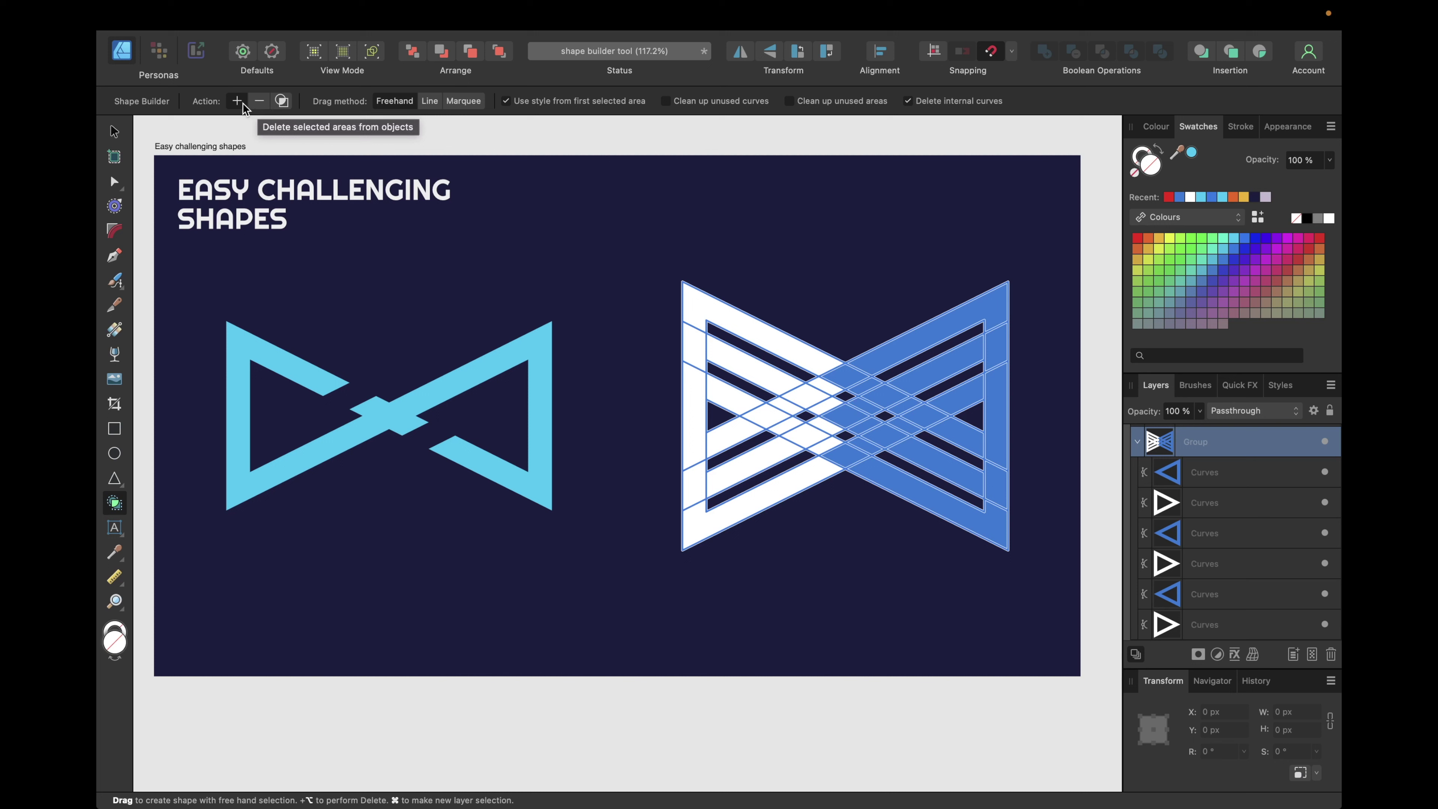
click(282, 101)
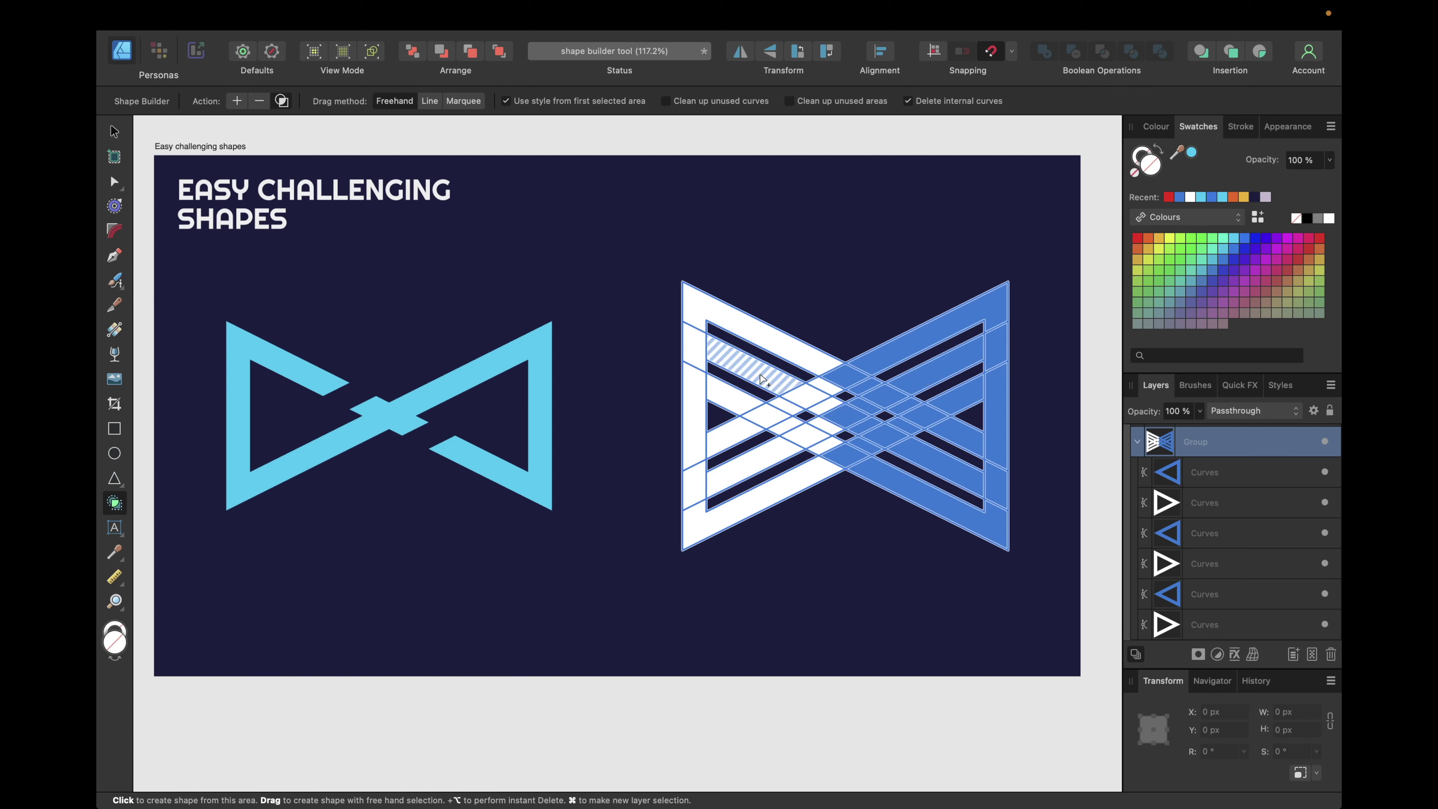
mouse_move(762, 379)
mouse_down()
mouse_move(698, 346)
mouse_move(698, 488)
mouse_move(847, 417)
mouse_move(830, 407)
mouse_move(862, 427)
mouse_move(852, 412)
mouse_move(901, 387)
mouse_up()
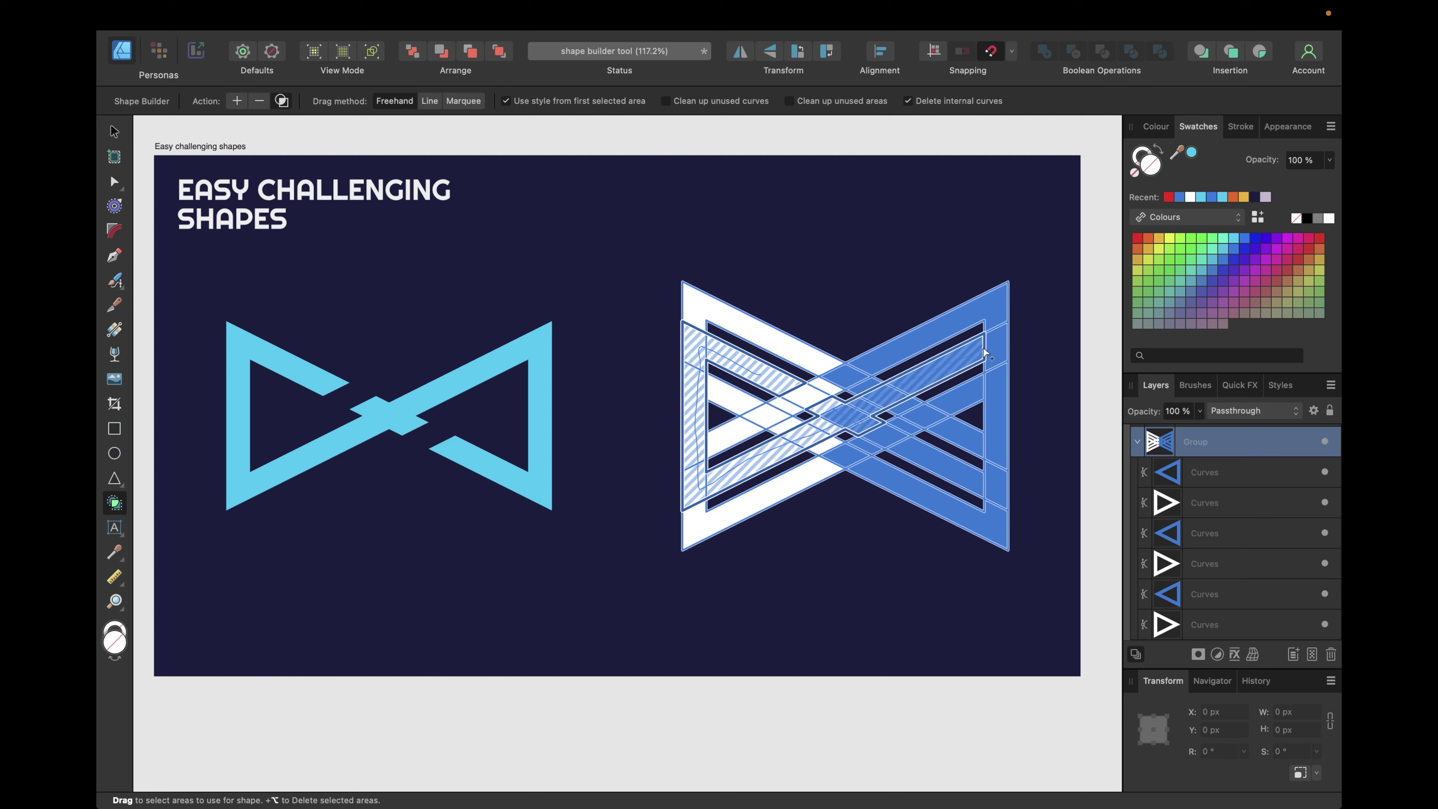
mouse_move(994, 362)
mouse_down()
mouse_move(1003, 475)
mouse_move(966, 479)
mouse_up()
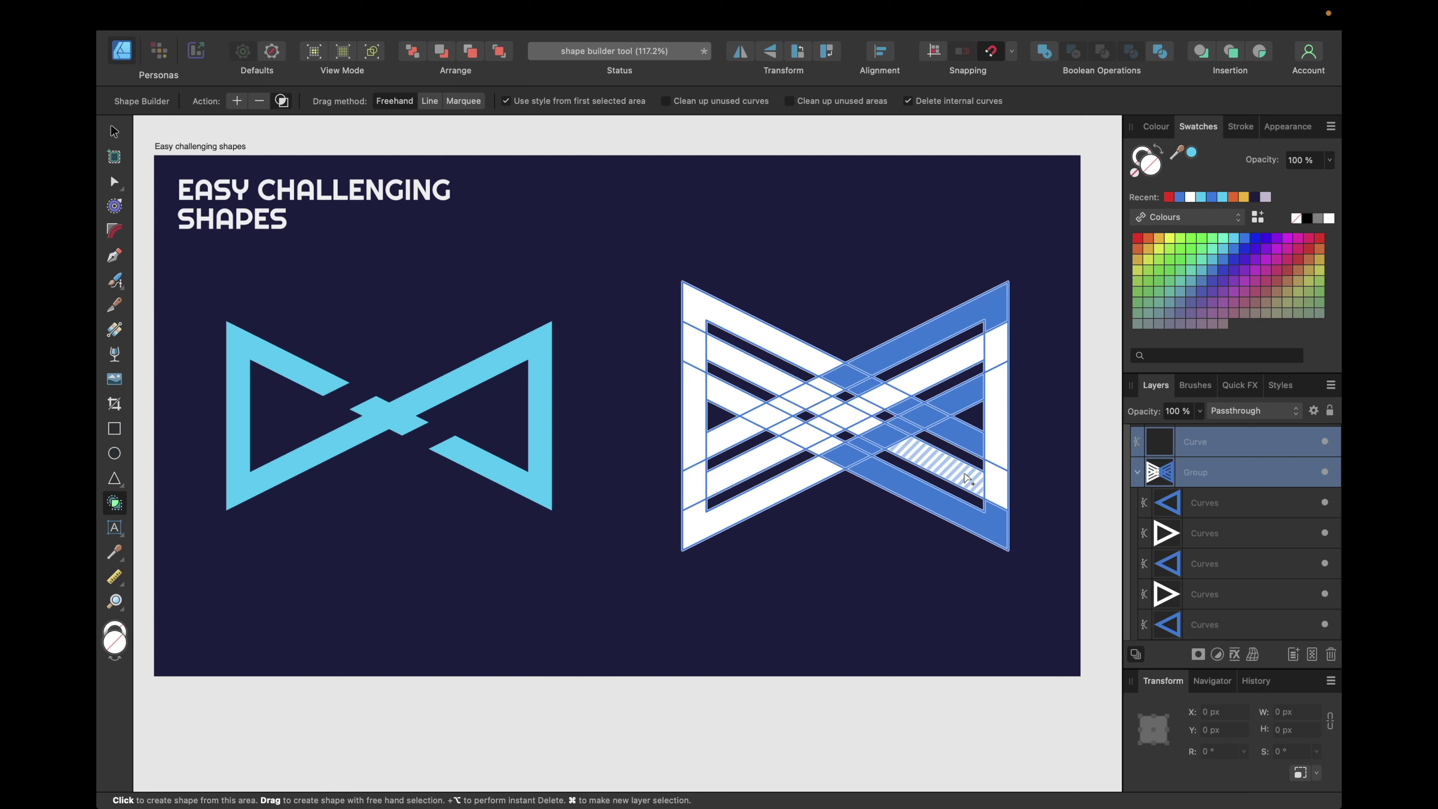
Step: Delete the original triangle group, undo back to the state before the bow-tie shape was built, and deselect
click(1202, 475)
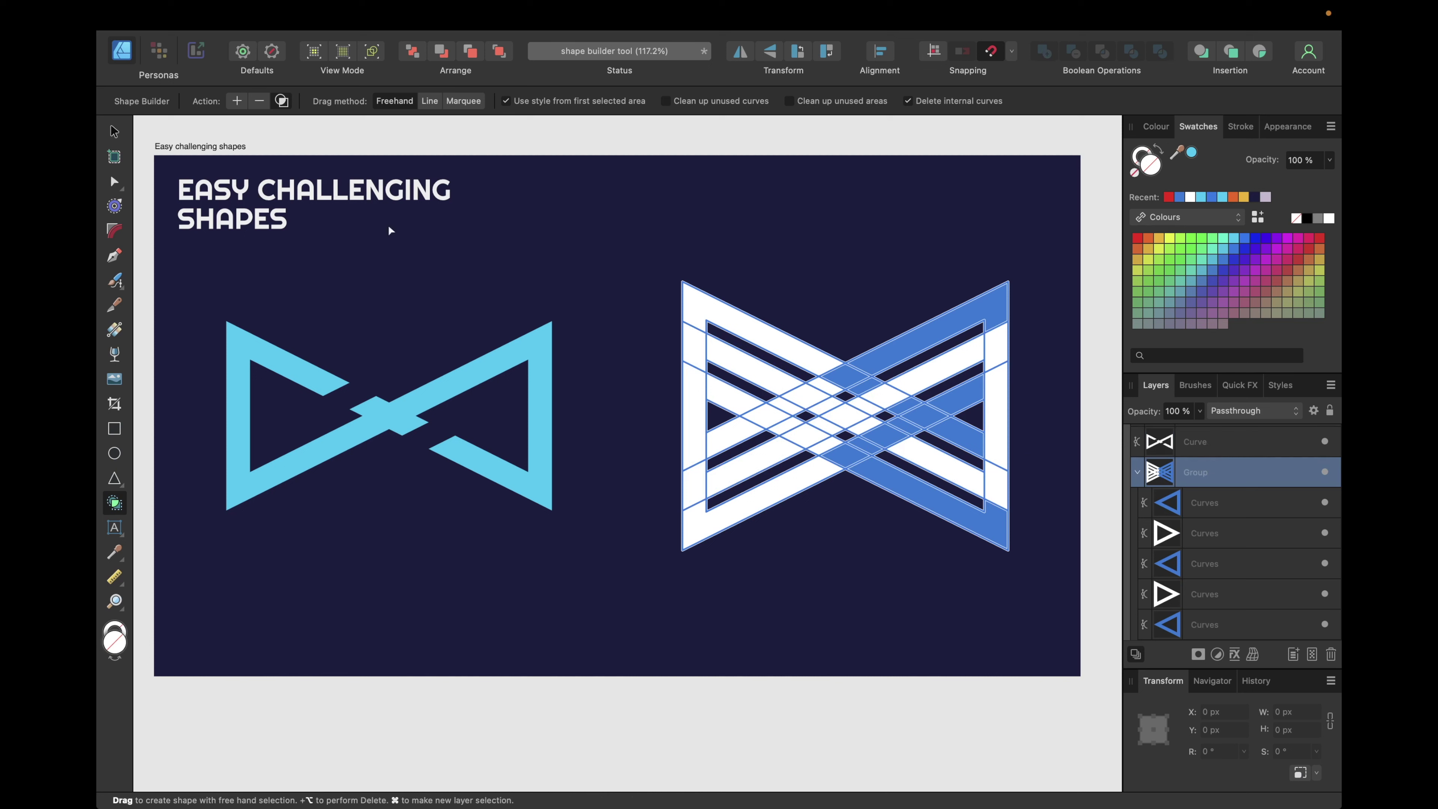
click(113, 131)
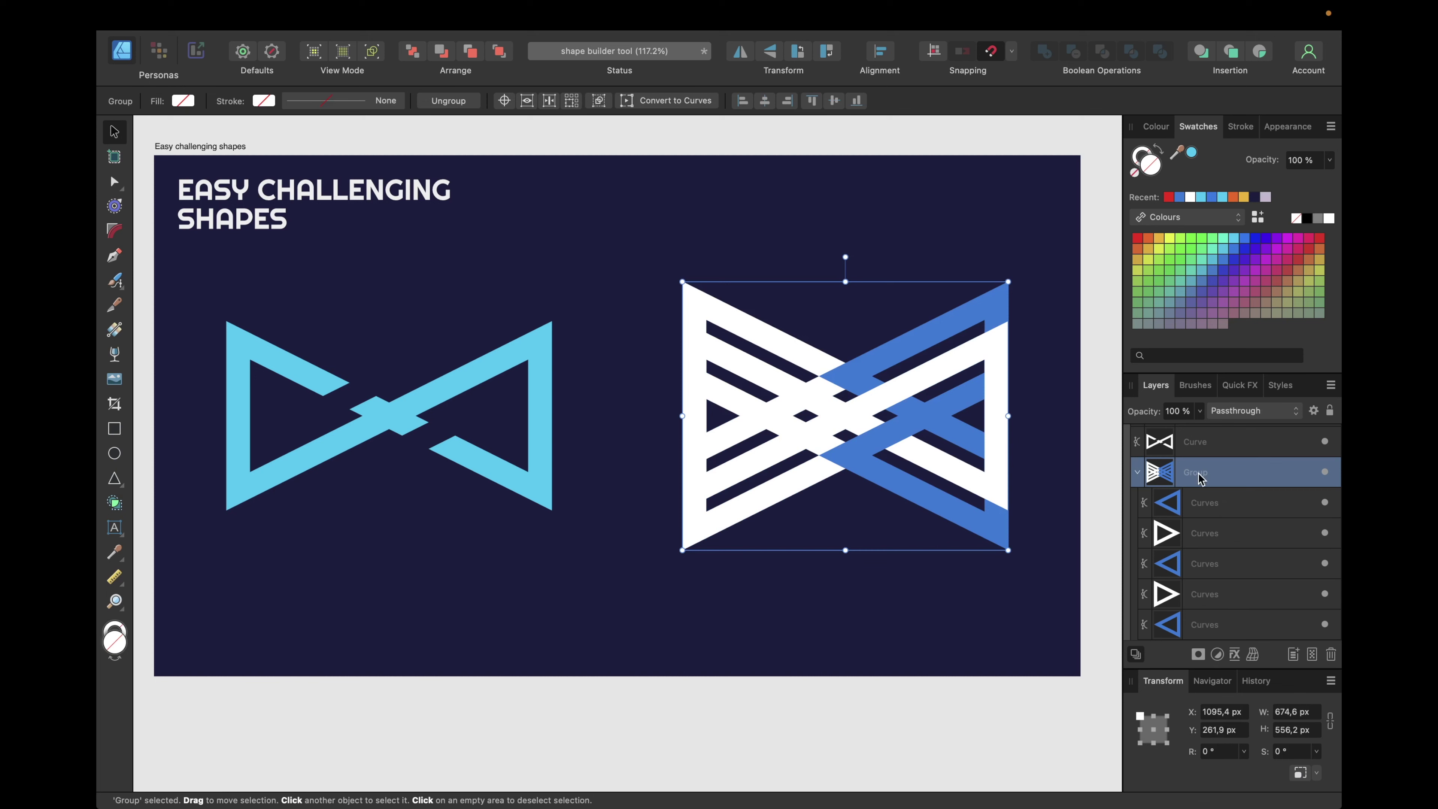
key(Delete)
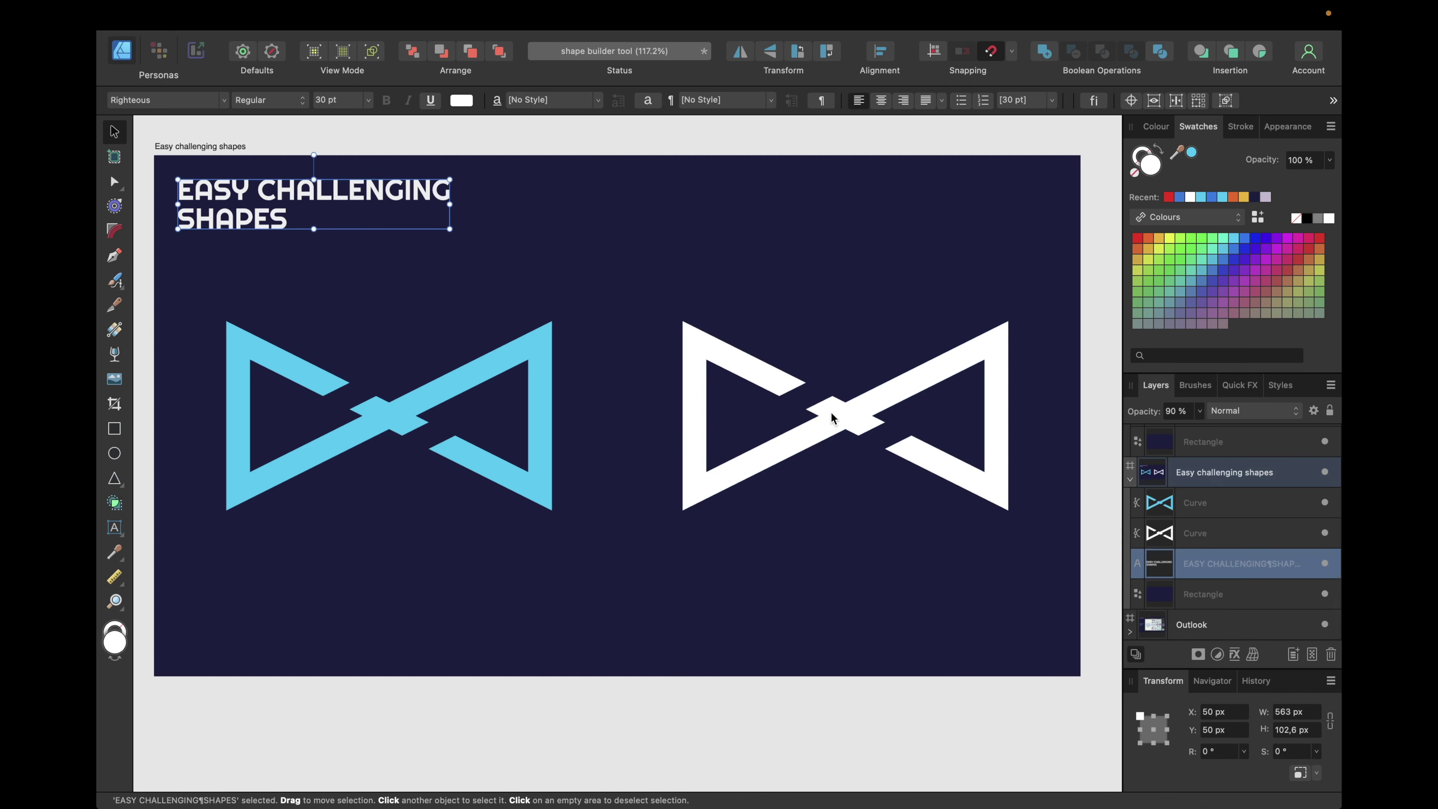
key(super+z)
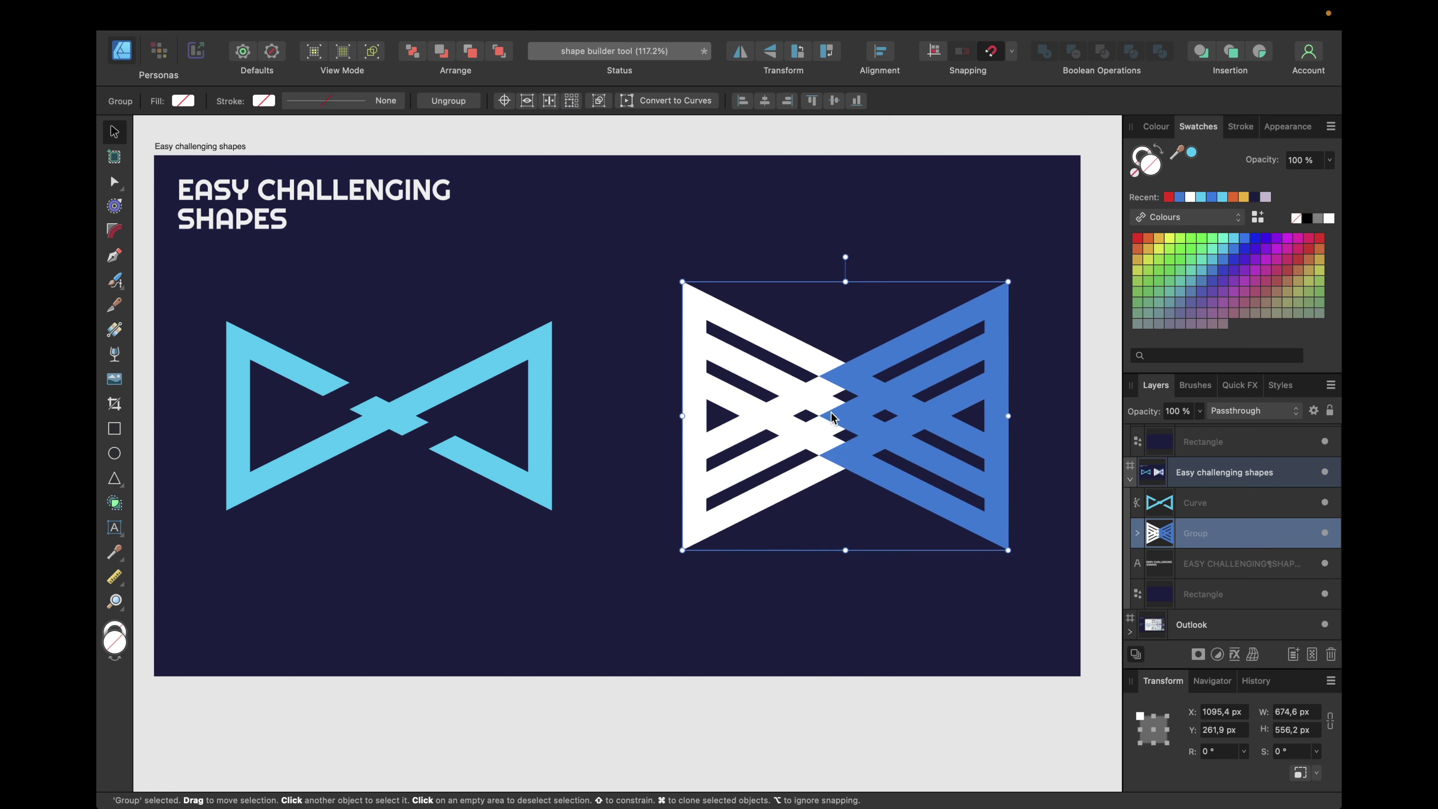
click(1107, 226)
Step: Look over the Outlook artboard with the Pumas logo examples
scroll(1074, 242, right, 2)
scroll(1073, 242, right, 15)
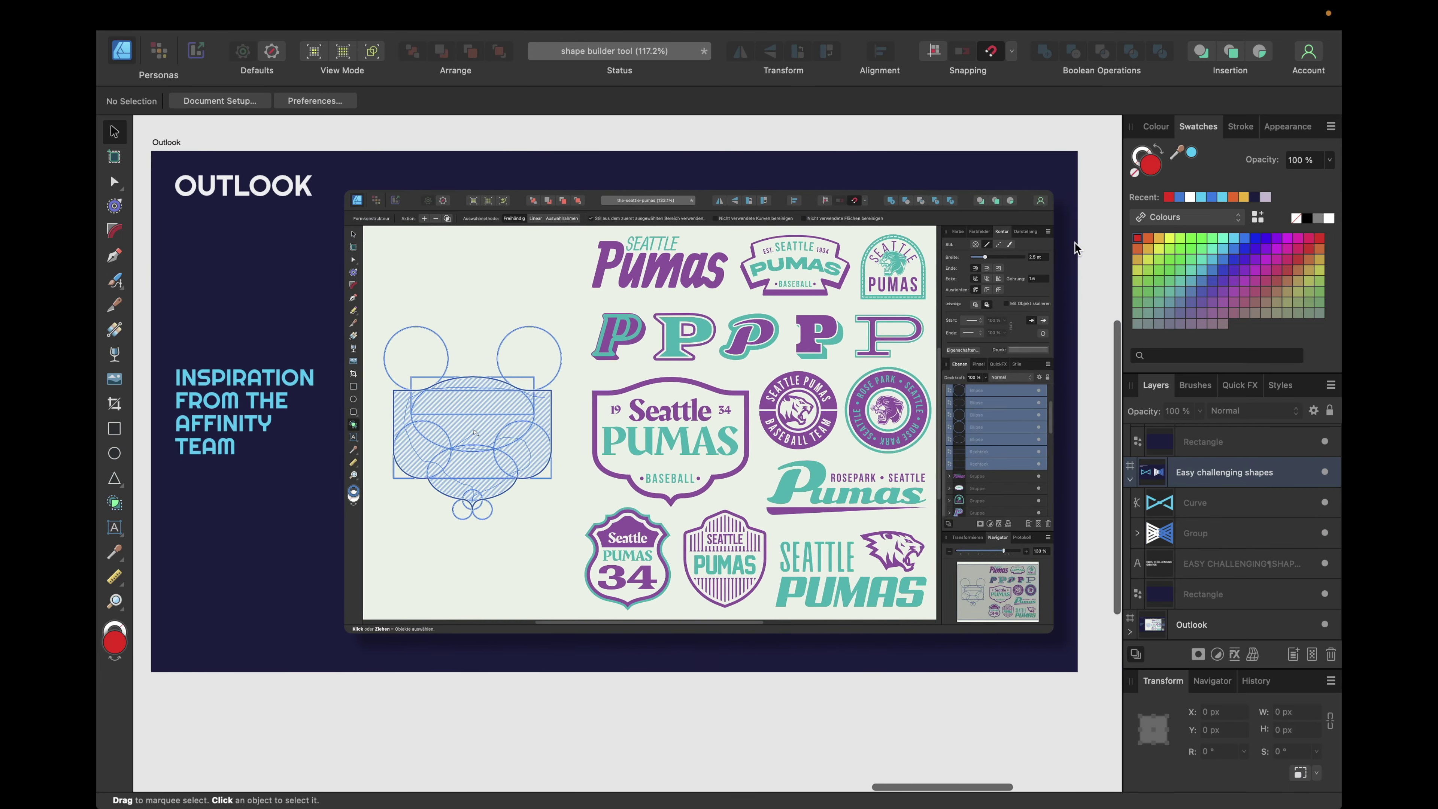
scroll(1075, 242, left, 2)
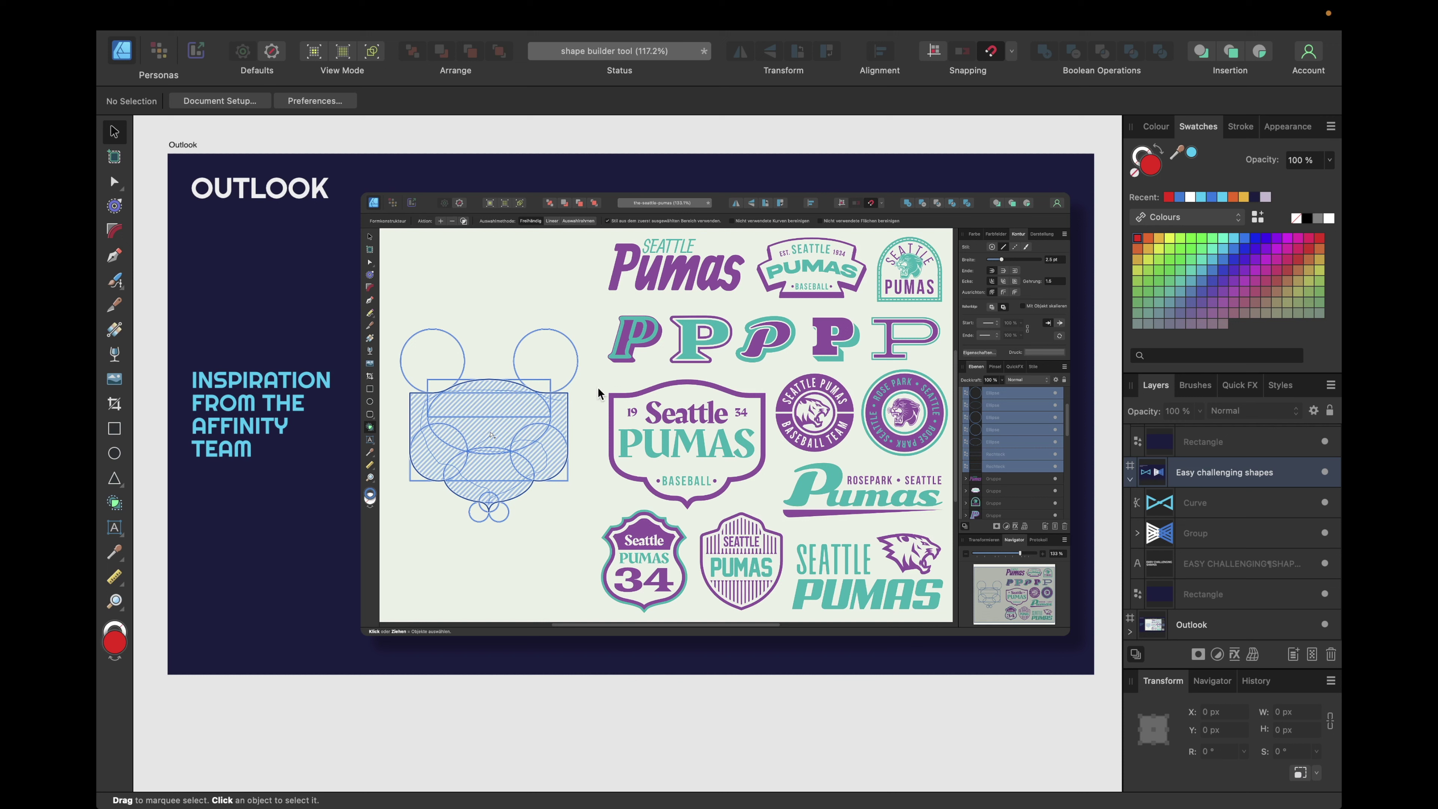
scroll(598, 387, right, 2)
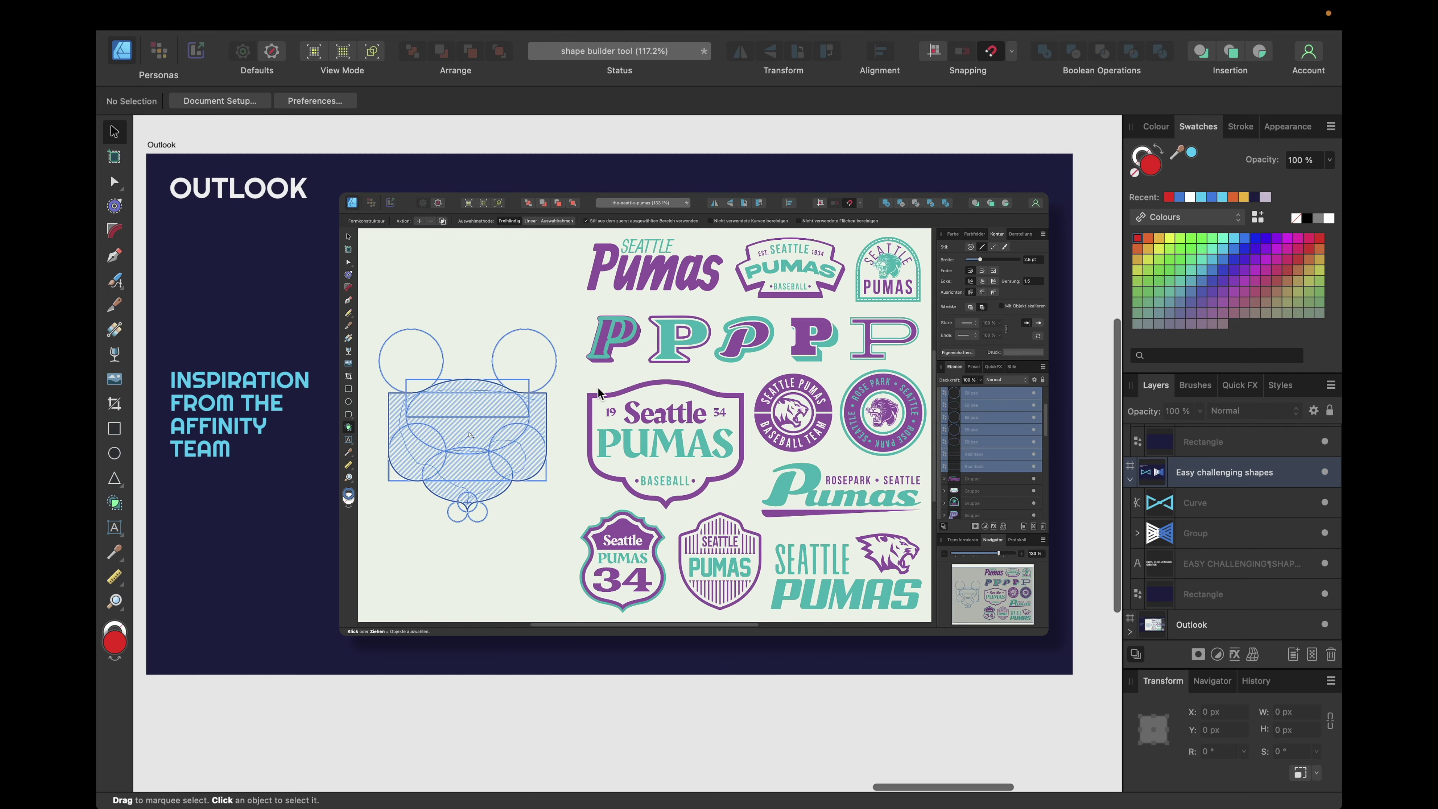